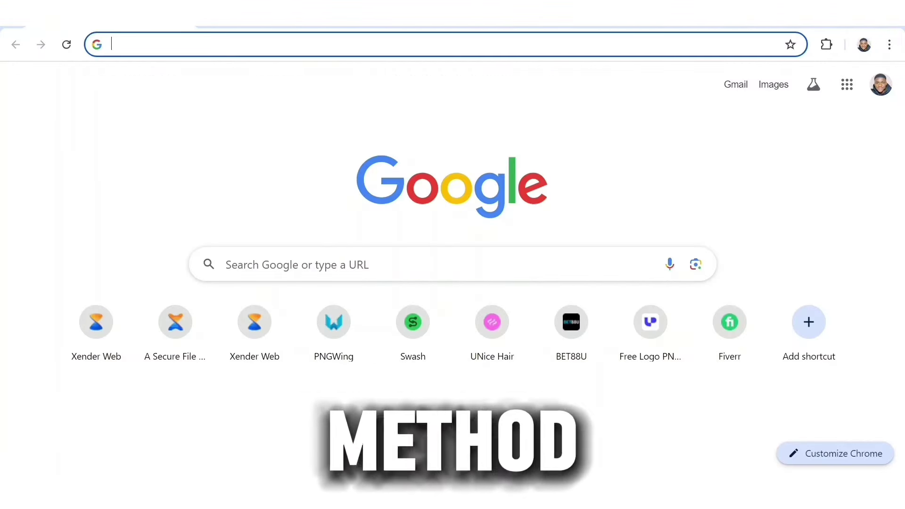
Search Chrome for 'google books partner' and open the Google Play Books Partner Center result
type("Go")
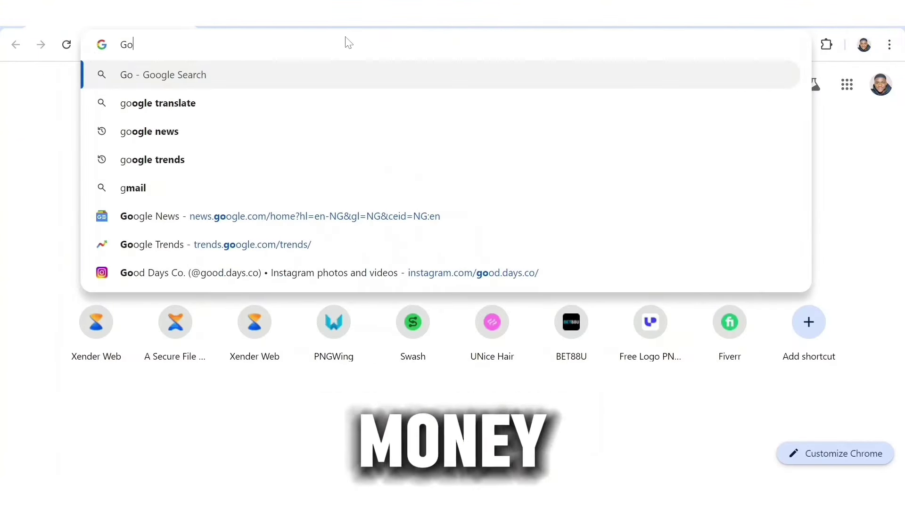
type("ogle")
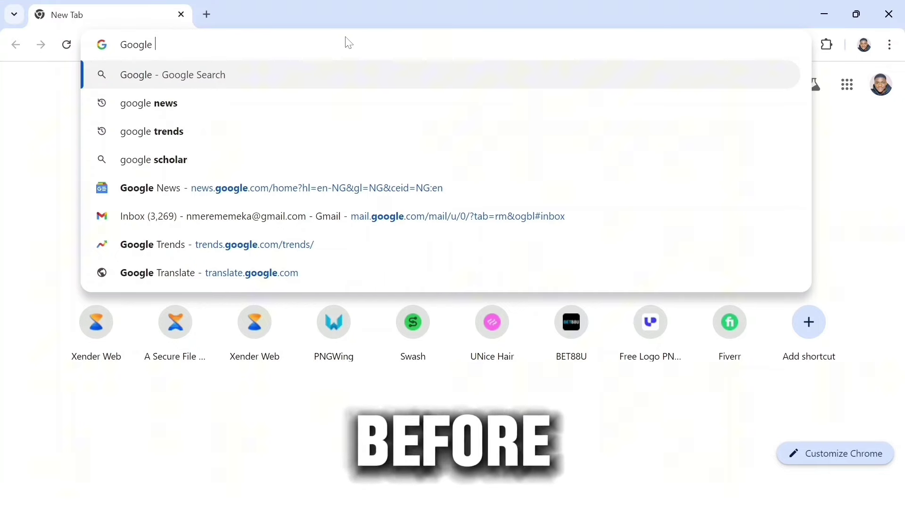
type(" books")
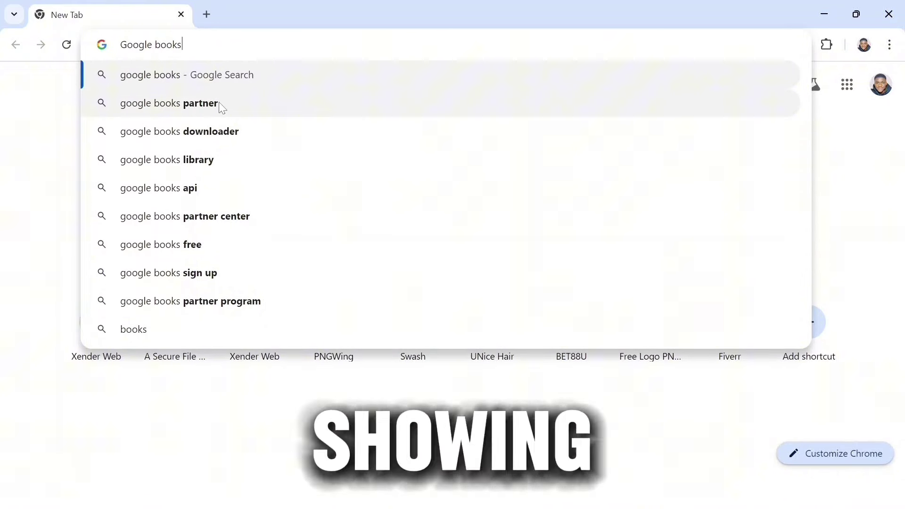
left_click(221, 106)
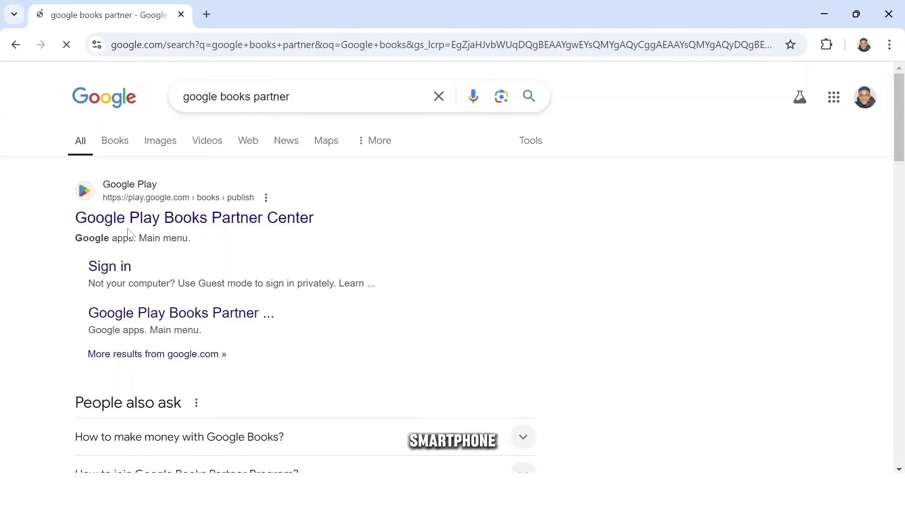
left_click(303, 226)
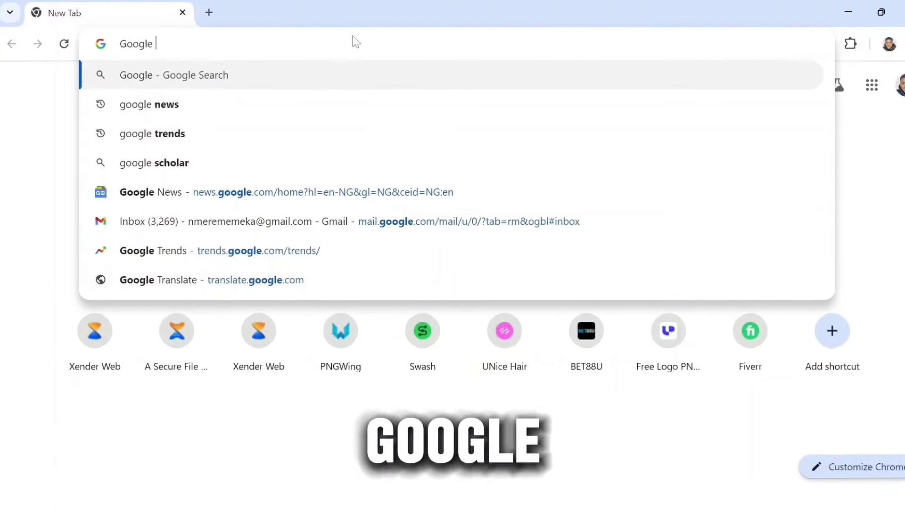
type("books")
left_click(221, 109)
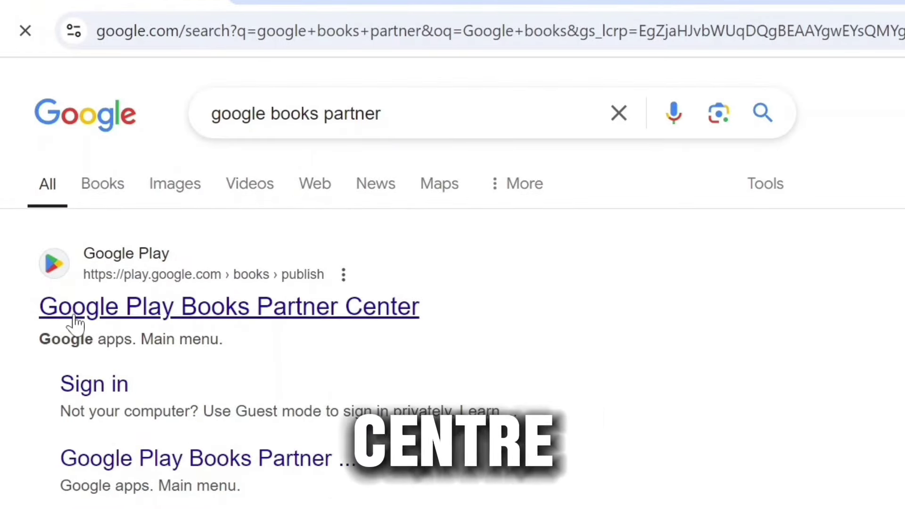
left_click(254, 311)
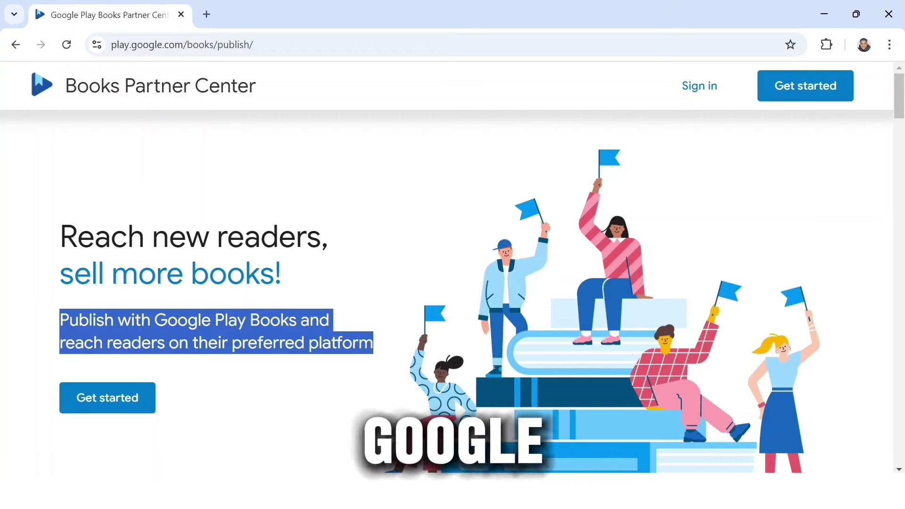
scroll(372, 358, "down", 5)
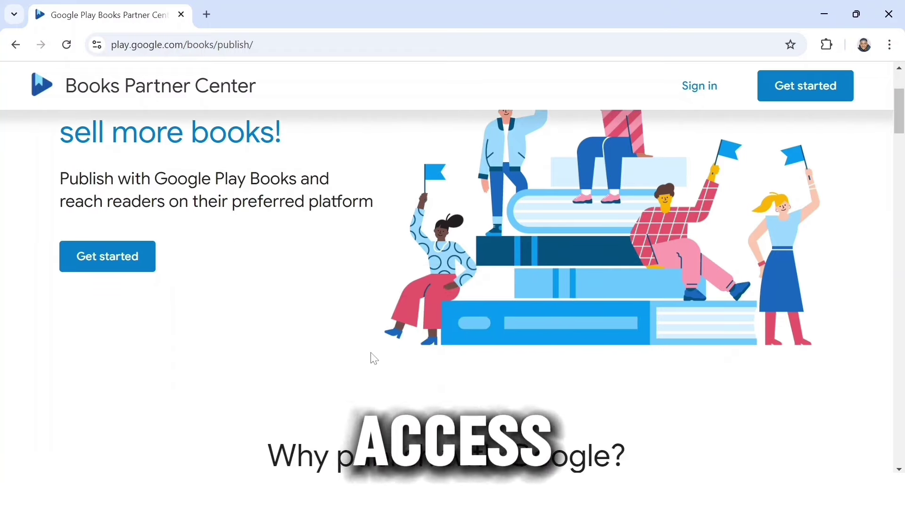
scroll(374, 359, "down", 4)
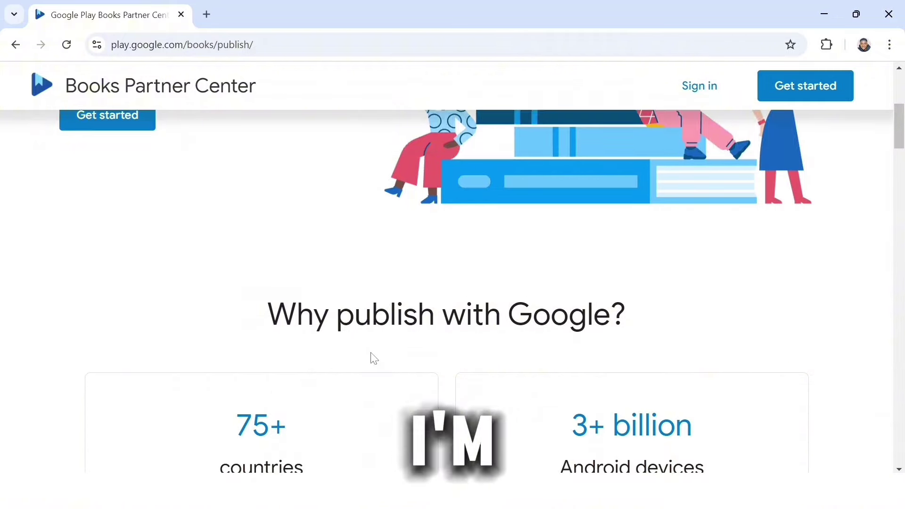
scroll(374, 358, "down", 1)
scroll(374, 359, "down", 2)
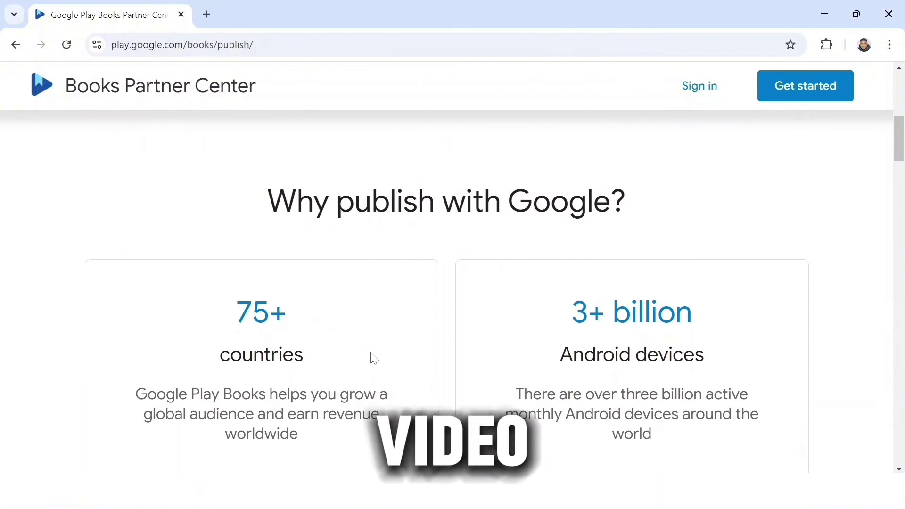
scroll(374, 359, "down", 1)
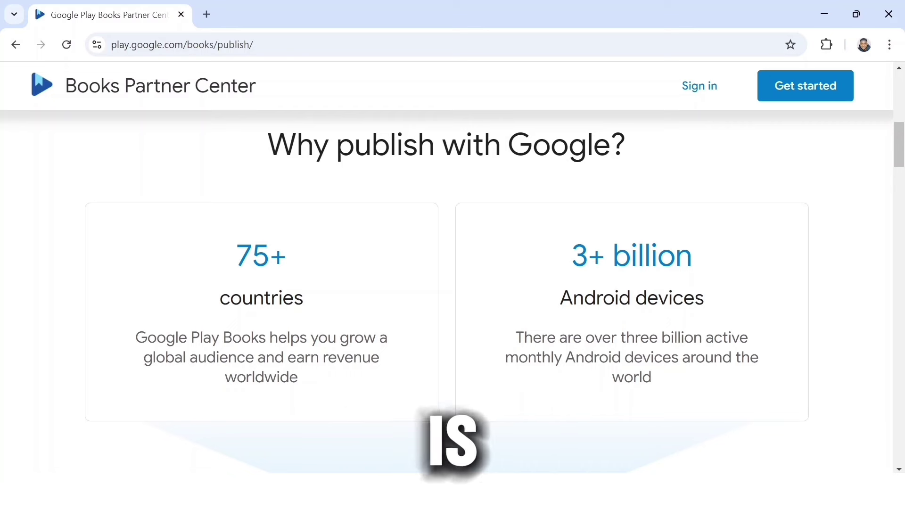
left_click_drag(269, 144, 587, 145)
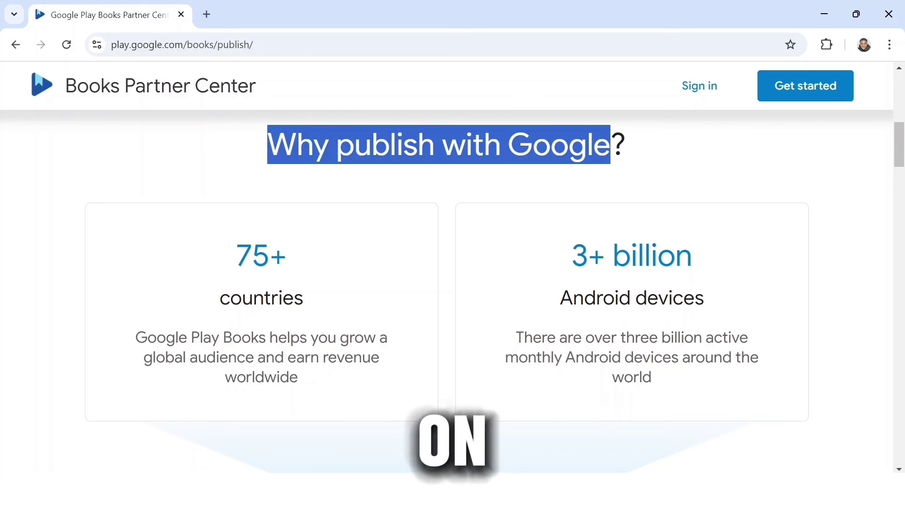
left_click(646, 137)
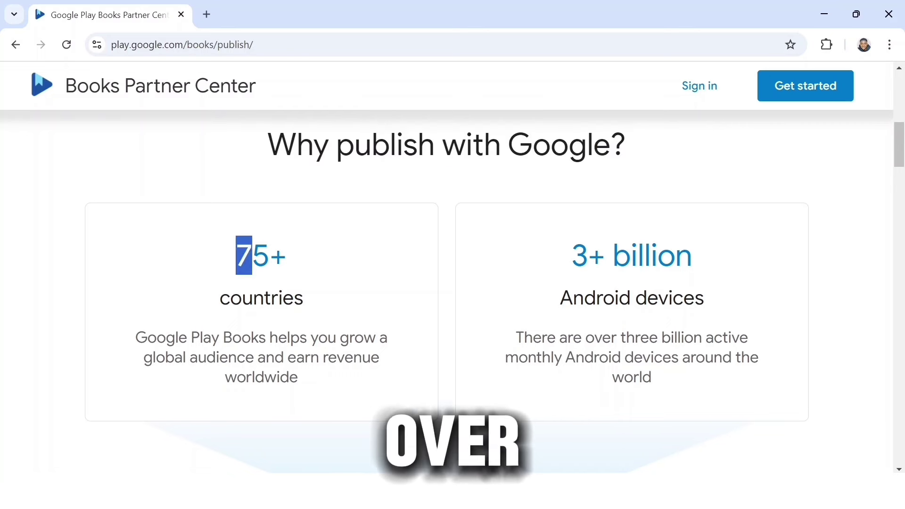
left_click_drag(252, 257, 334, 306)
left_click(333, 307)
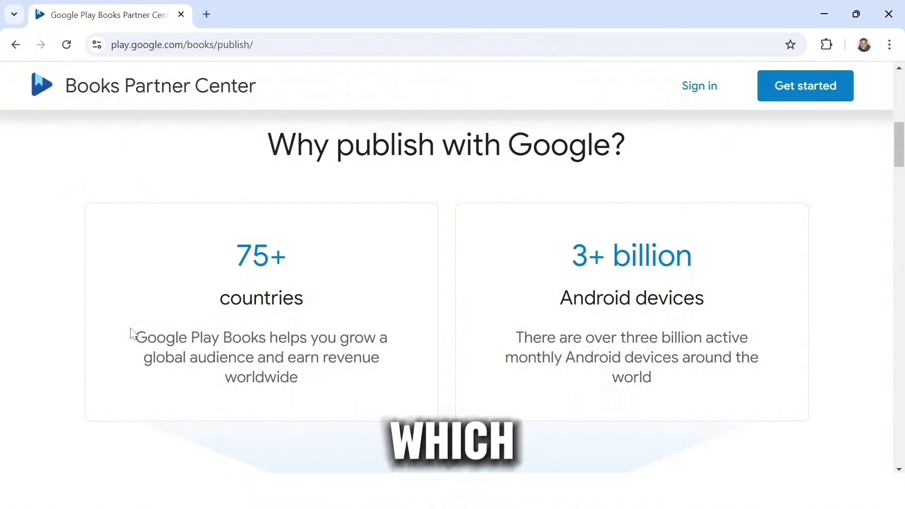
mouse_move(131, 333)
left_mouse_down()
mouse_move(344, 358)
mouse_move(411, 387)
left_mouse_up()
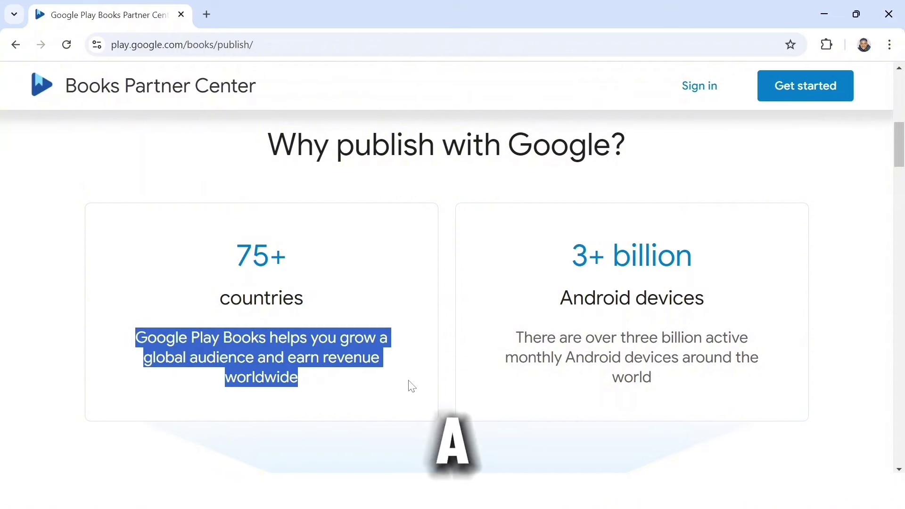
left_click(412, 386)
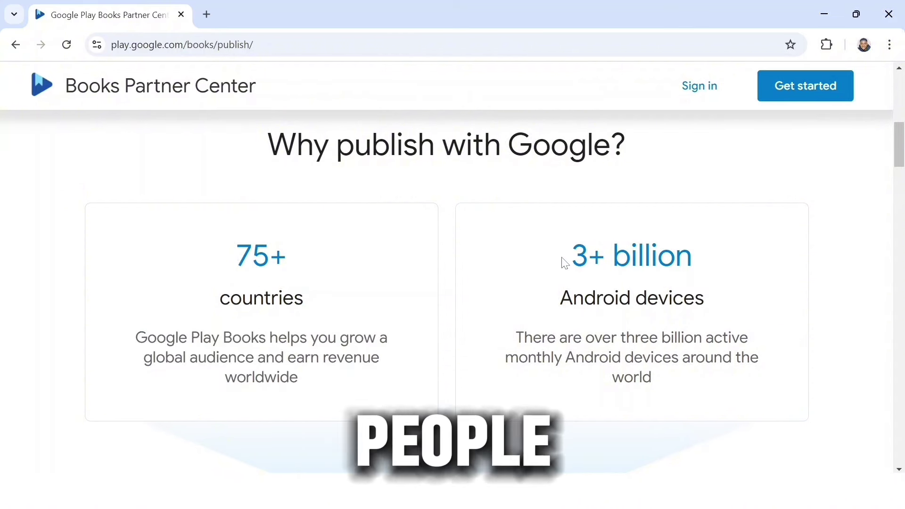
left_click_drag(567, 266, 720, 244)
left_click(722, 246)
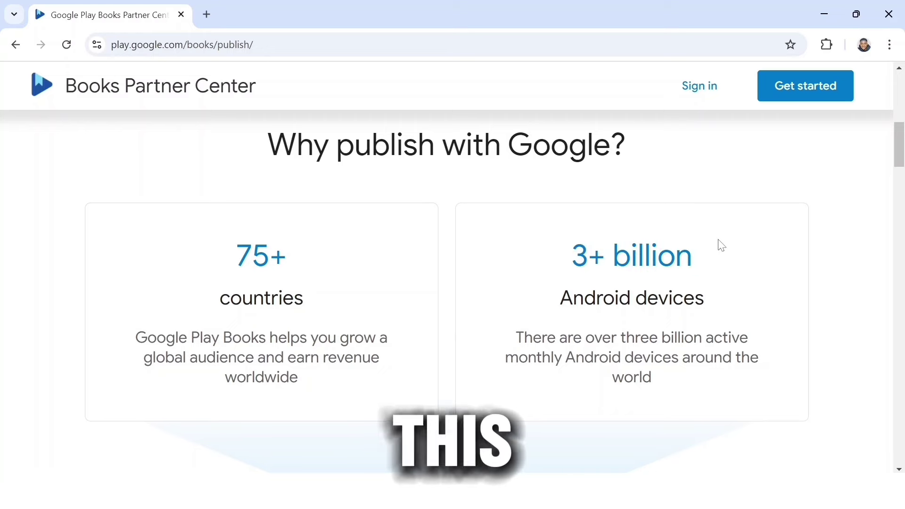
mouse_move(554, 299)
left_mouse_down()
mouse_move(683, 298)
mouse_move(761, 383)
left_mouse_up()
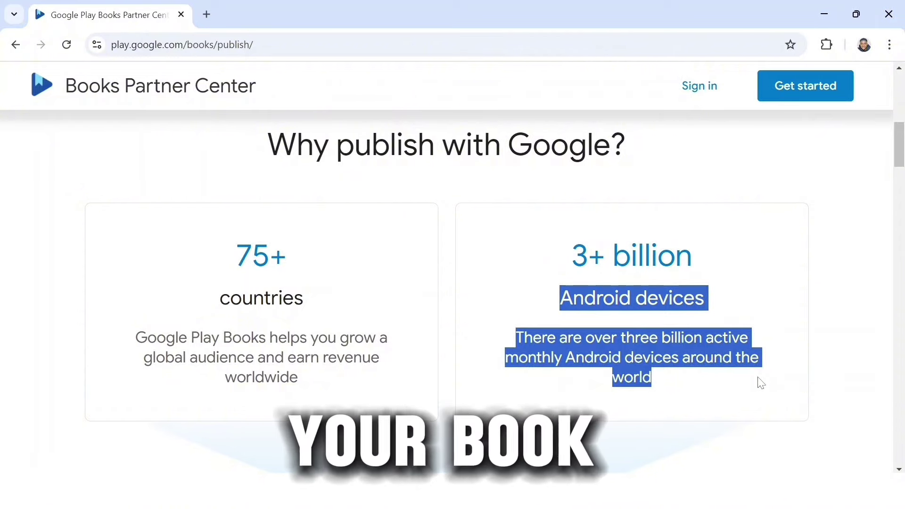
left_click(760, 382)
scroll(134, 434, "up", 5)
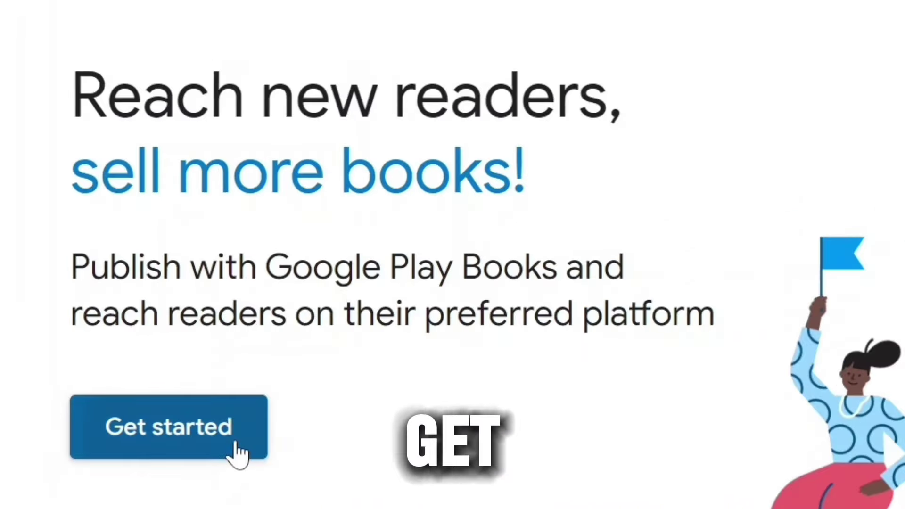
Start publisher account setup and choose Self-published author as the publisher type
left_click(142, 409)
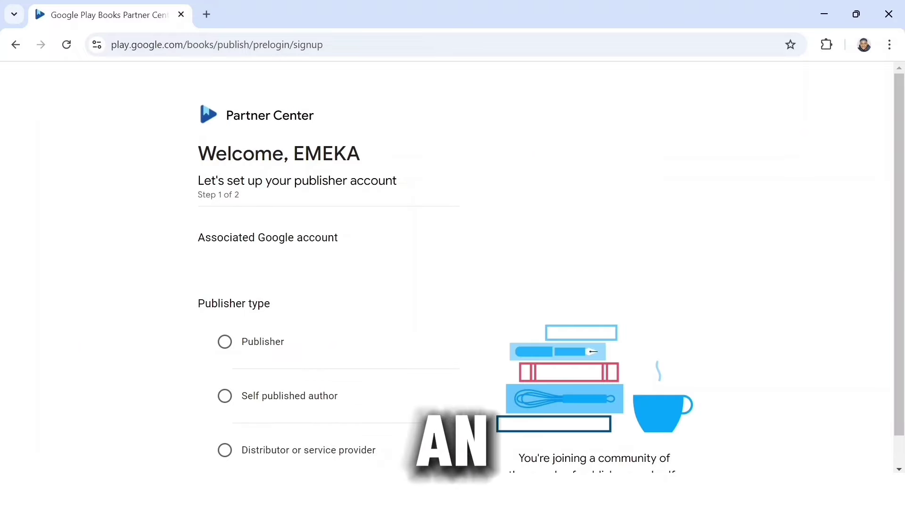
left_click_drag(196, 304, 296, 306)
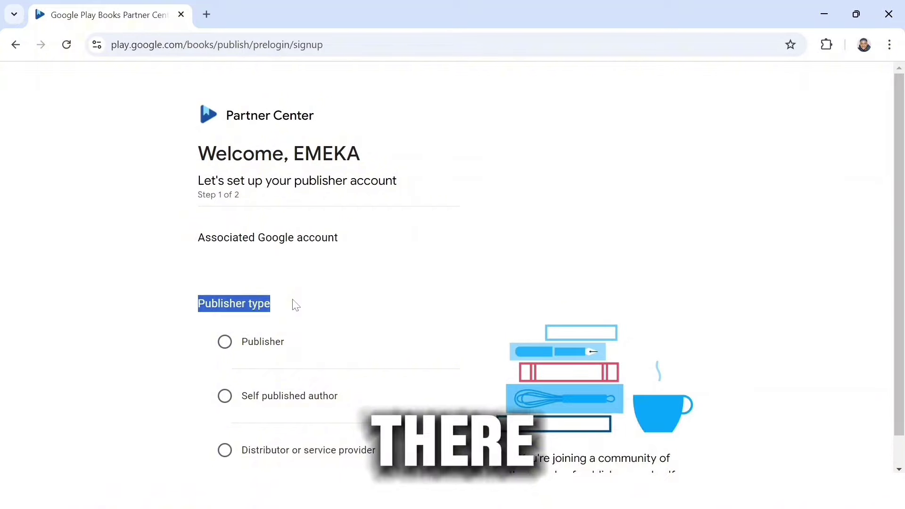
left_click(296, 305)
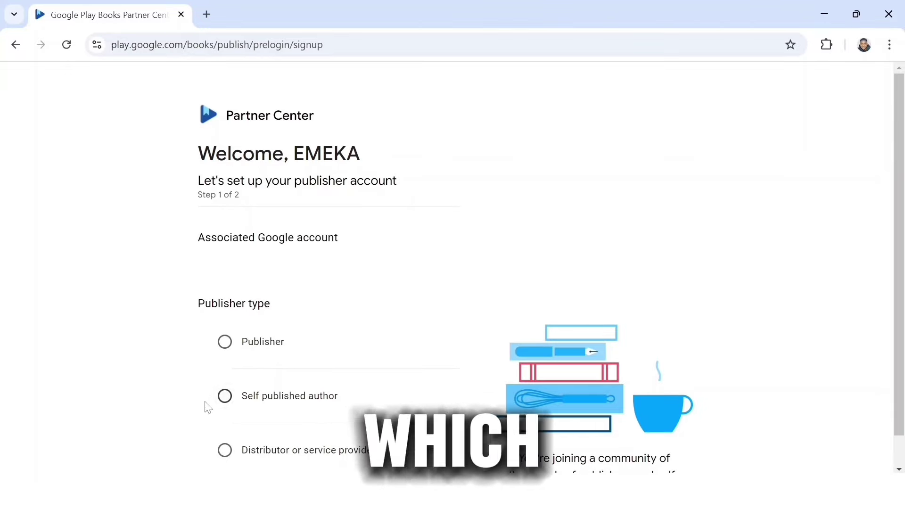
left_click(223, 399)
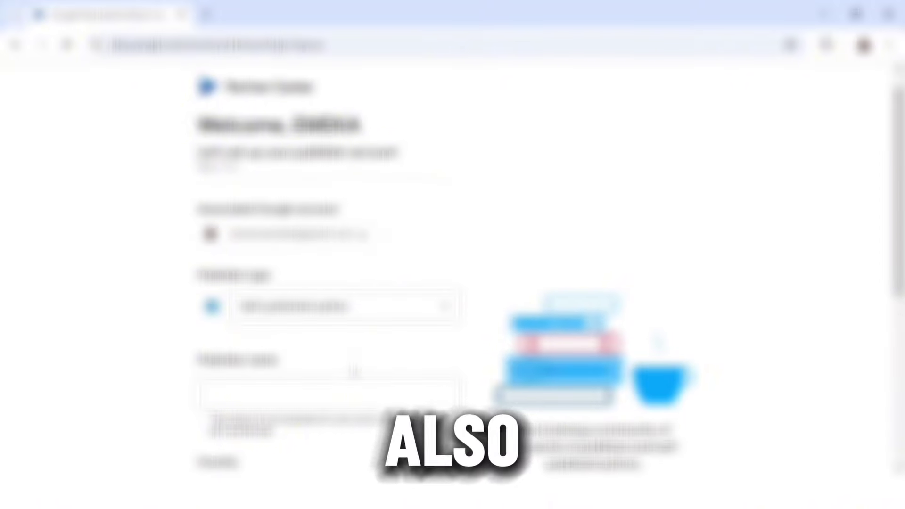
scroll(355, 372, "down", 4)
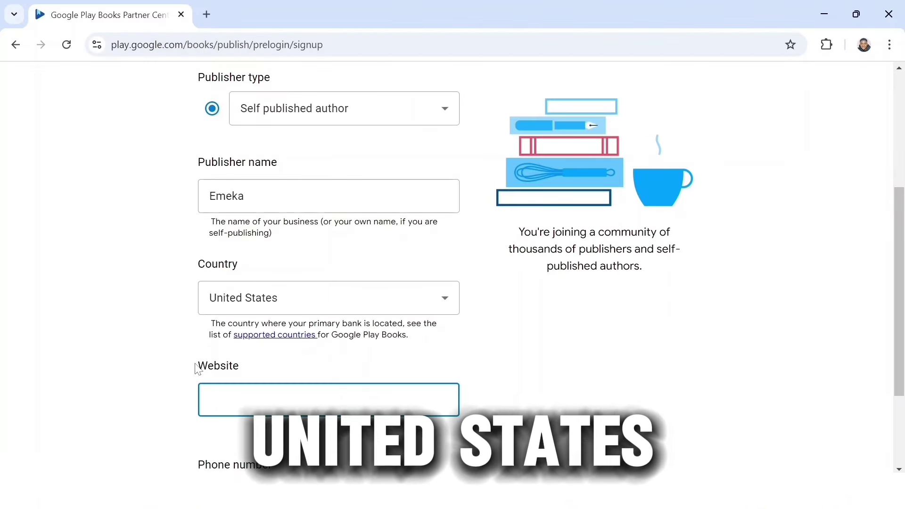
left_click_drag(196, 366, 270, 373)
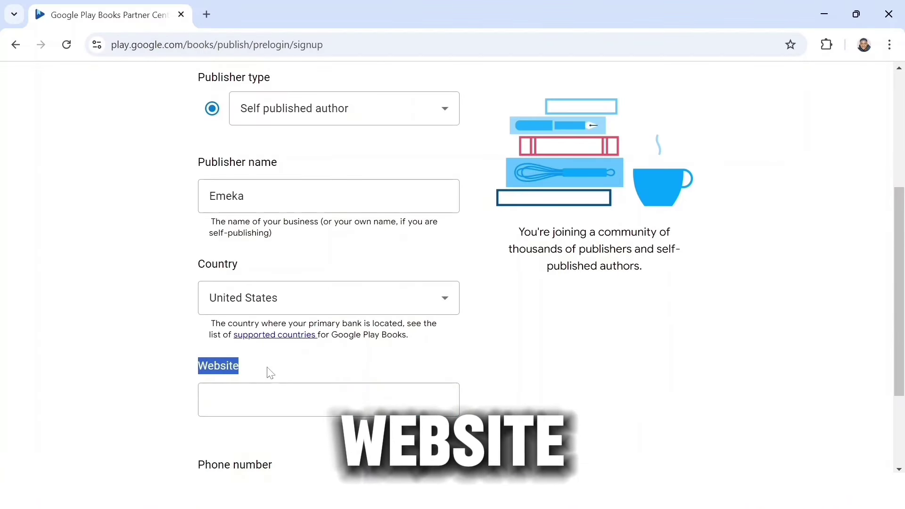
left_click(268, 372)
Complete the remaining publisher details with United States as country and continue to step 2
scroll(266, 372, "down", 1)
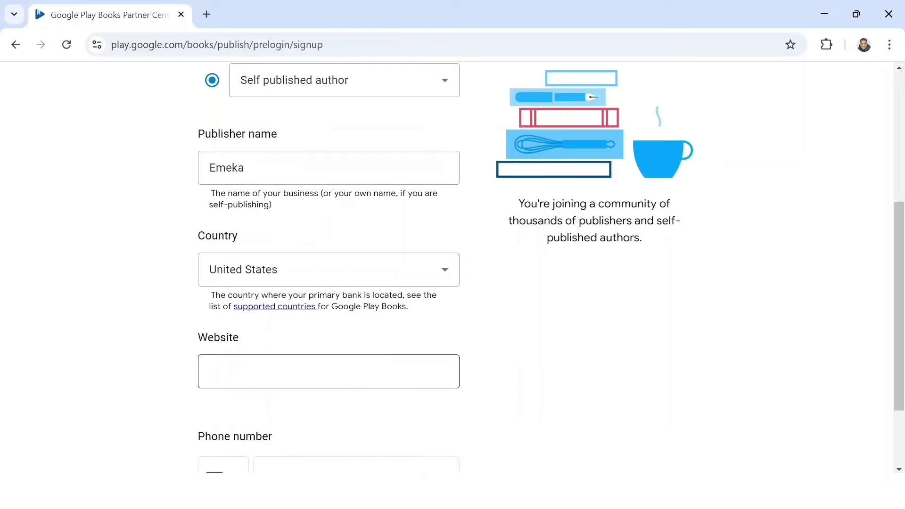
scroll(268, 372, "down", 2)
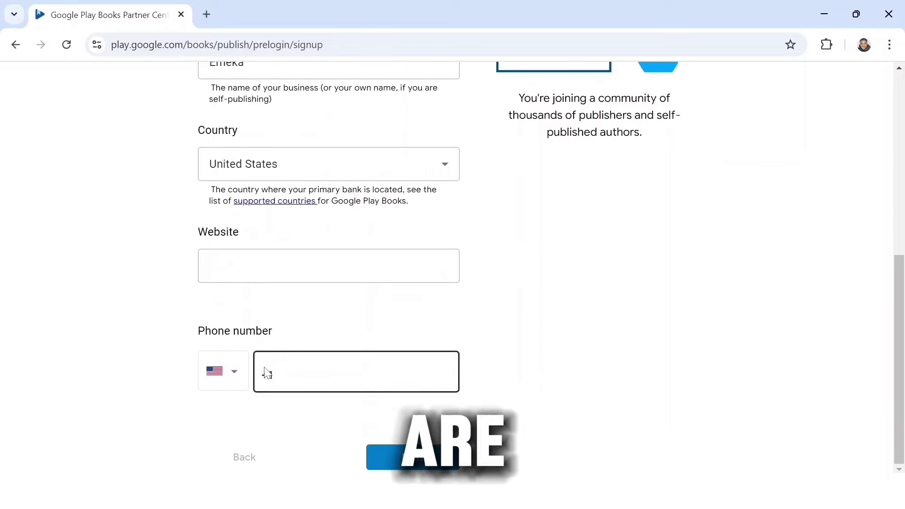
left_click(267, 373)
left_click(436, 460)
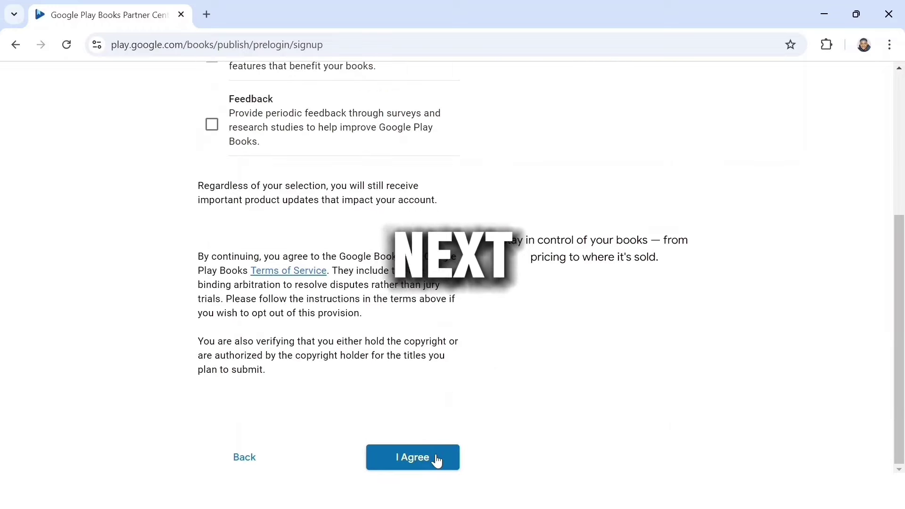
scroll(438, 464, "up", 5)
left_click_drag(198, 150, 305, 202)
Agree to the Email preferences and terms page to create the publisher account
left_click(301, 190)
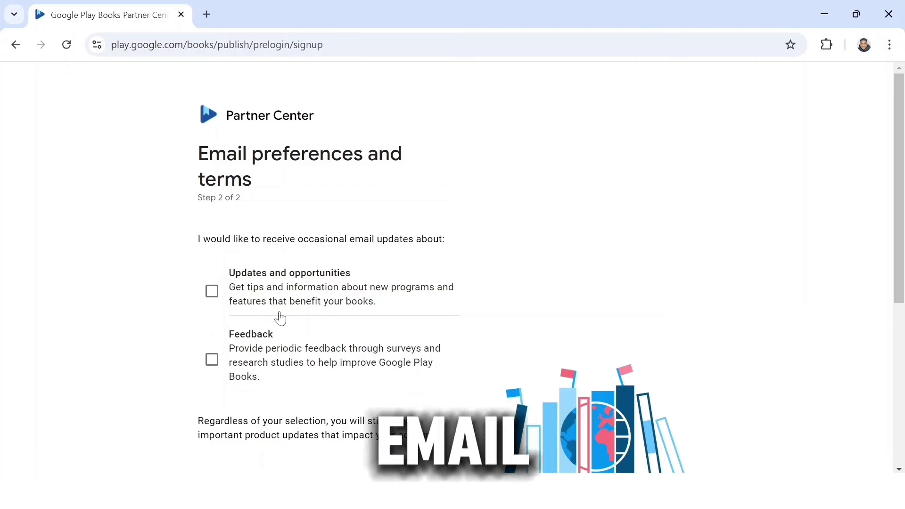
scroll(293, 318, "down", 4)
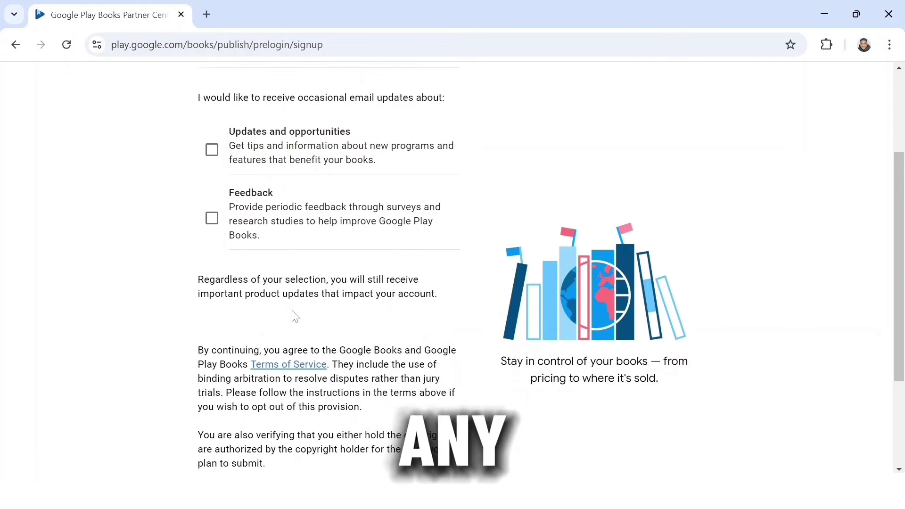
scroll(293, 316, "down", 3)
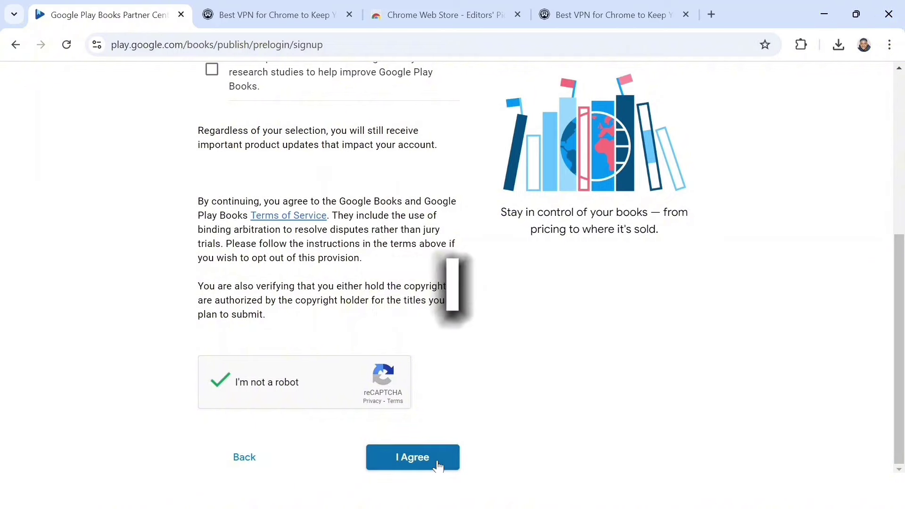
left_click(437, 465)
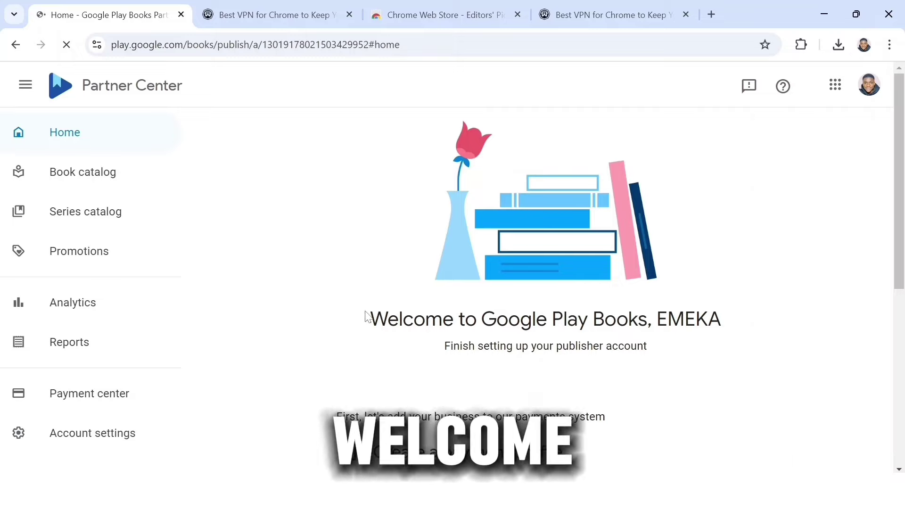
left_click_drag(366, 316, 715, 319)
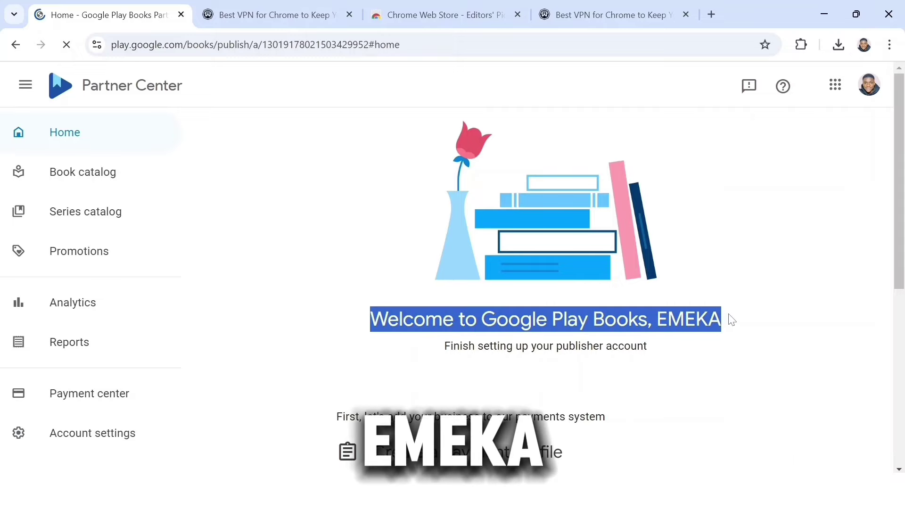
left_click_drag(445, 346, 669, 357)
left_click(677, 359)
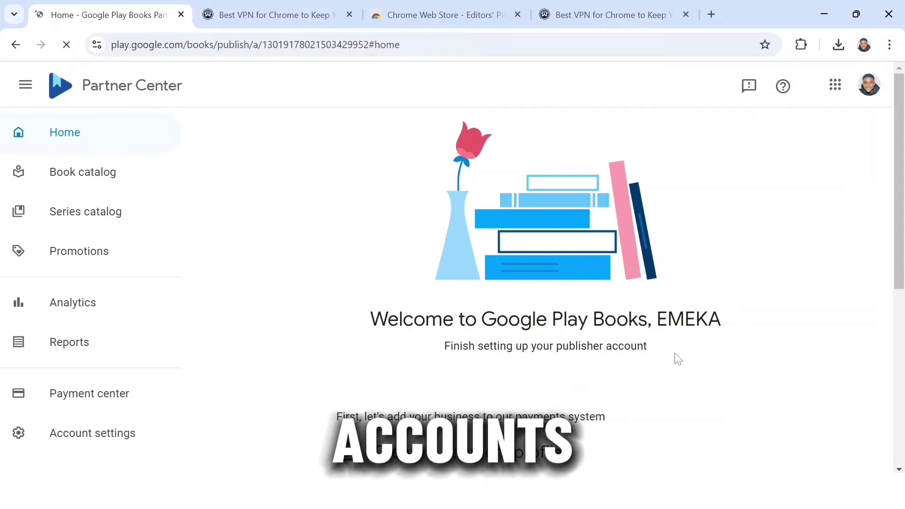
scroll(675, 359, "down", 5)
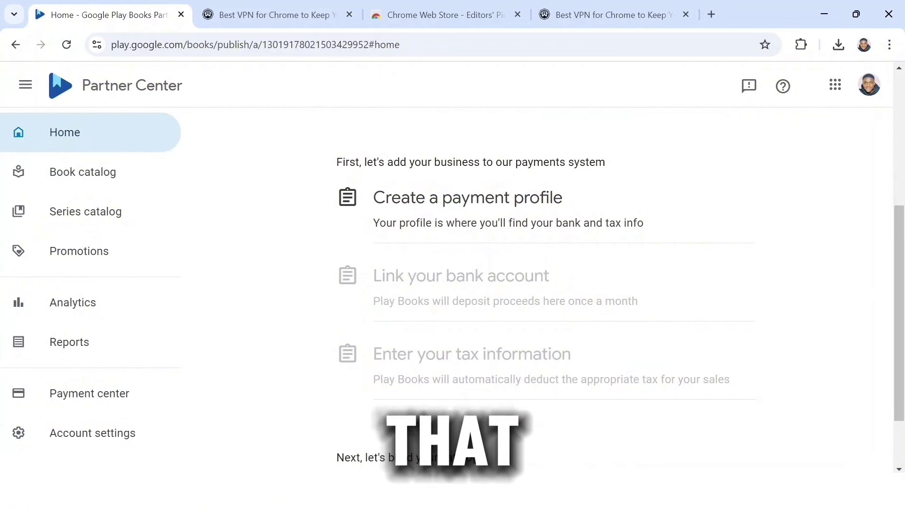
scroll(439, 360, "down", 2)
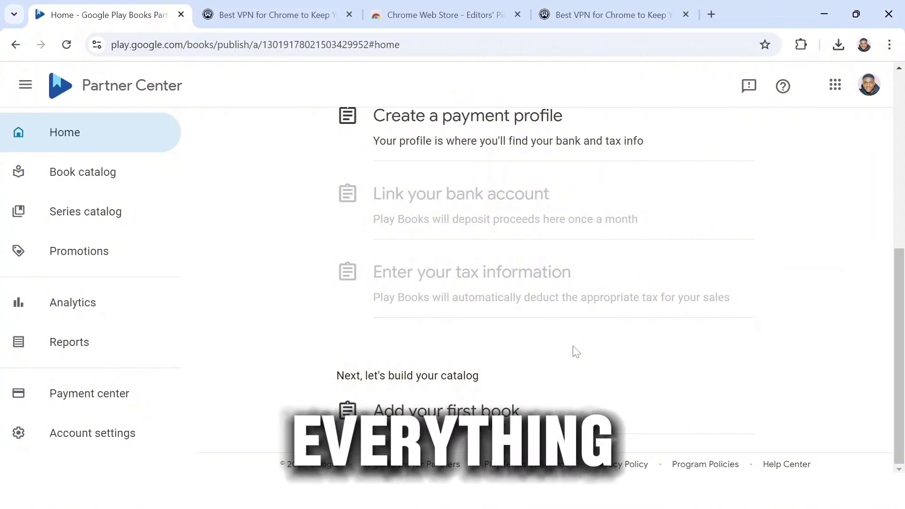
scroll(486, 253, "up", 3)
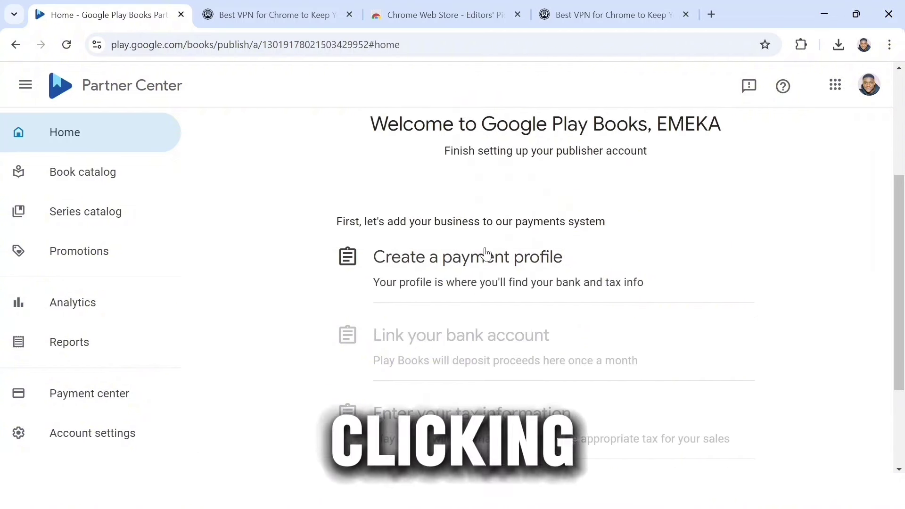
Fill the new payment profile with the author's name and address fields, then submit it
left_click(534, 262)
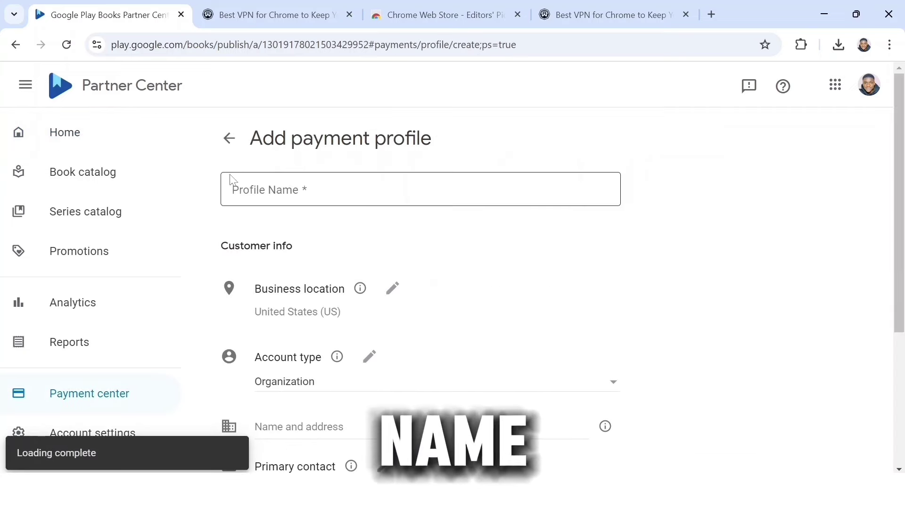
triple_click(333, 207)
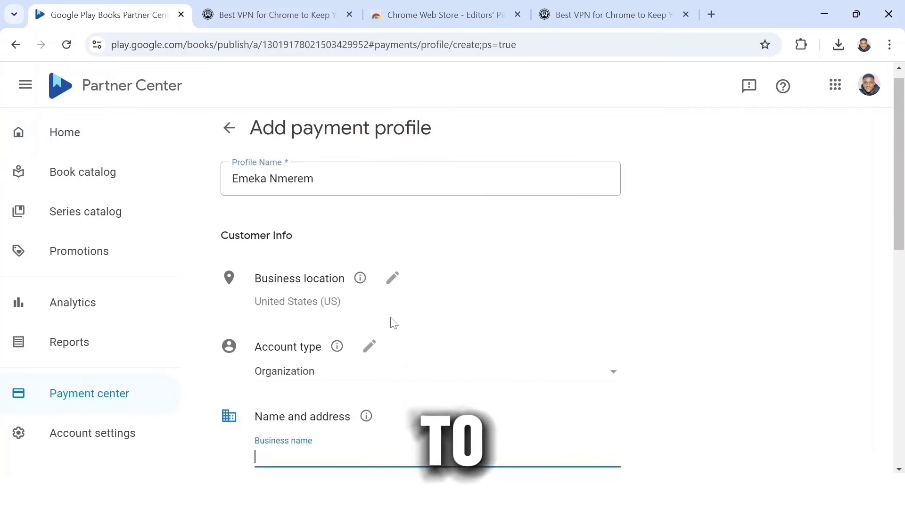
left_click(437, 314)
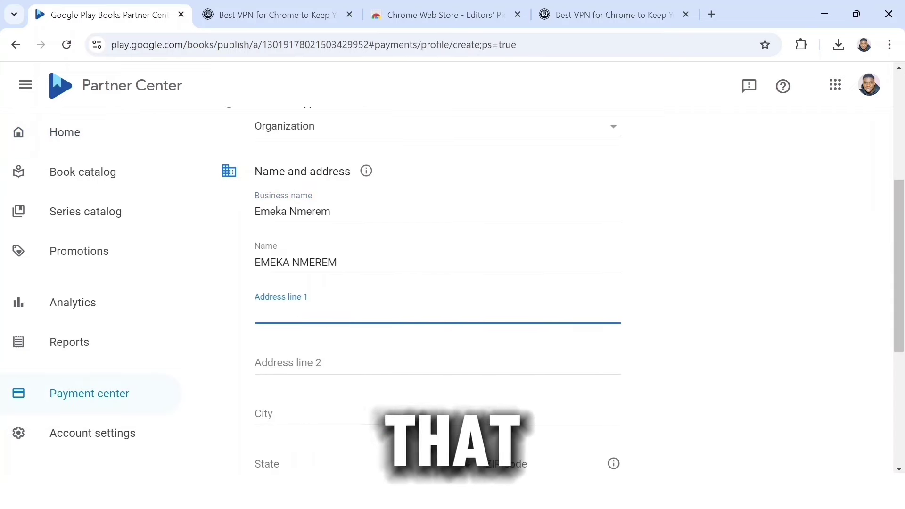
left_click(315, 358)
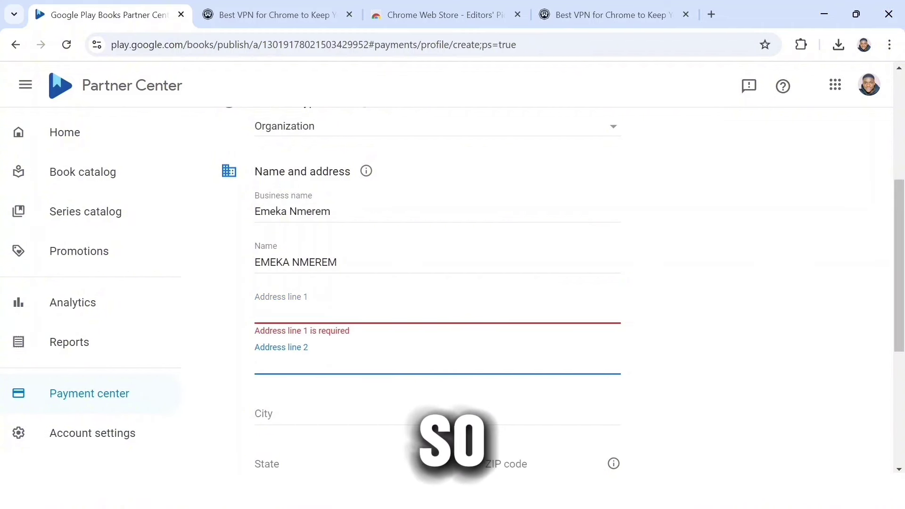
key("Tab")
left_click(283, 465)
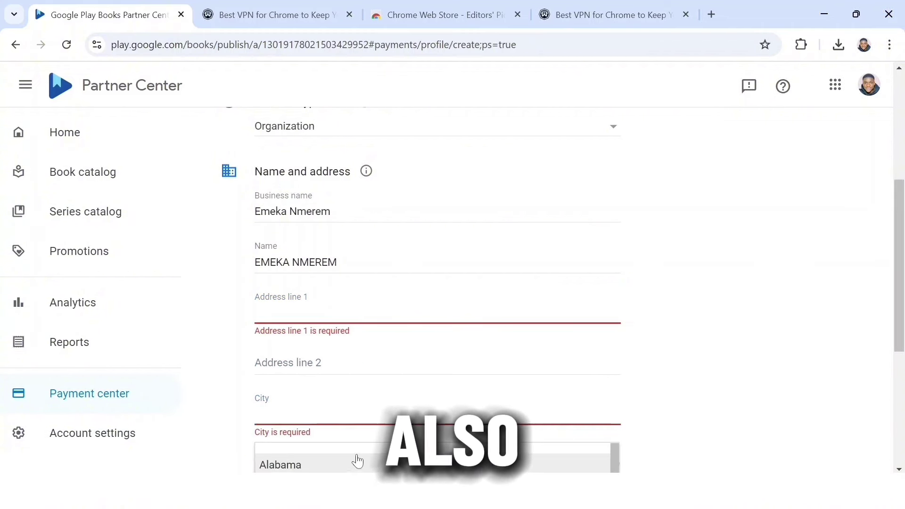
left_click(426, 380)
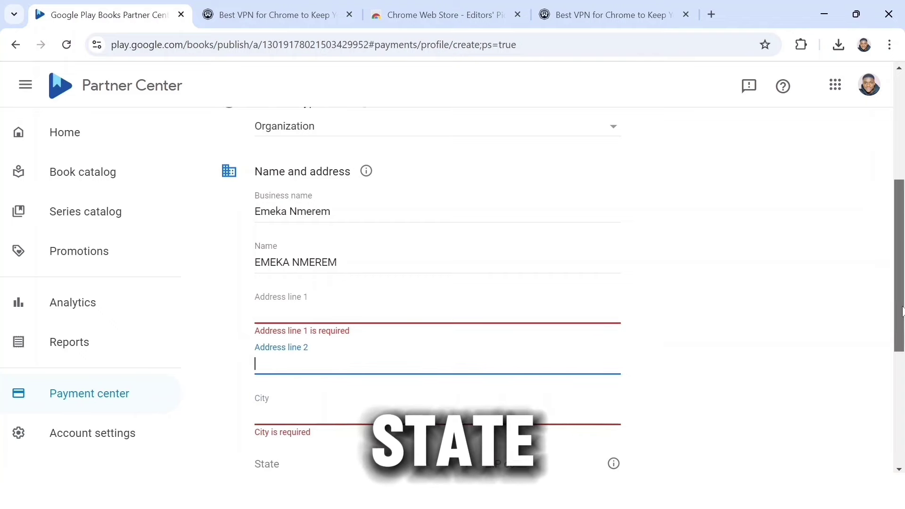
left_click_drag(903, 311, 903, 363)
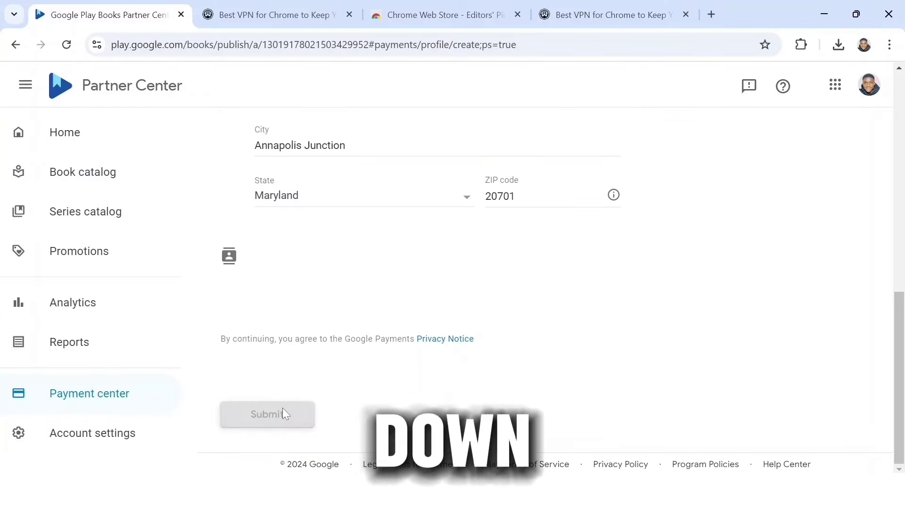
left_click(284, 410)
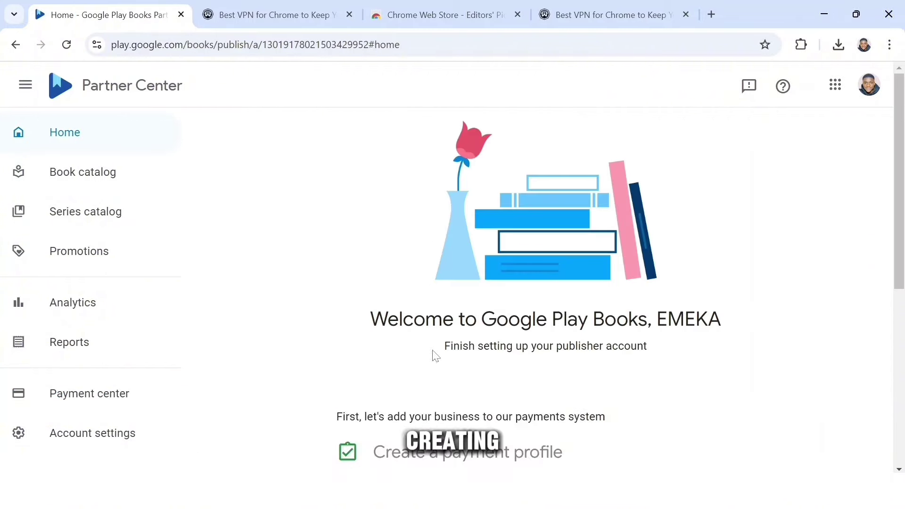
Link a bank account by adding a new payment method and saving its details
scroll(568, 337, "down", 3)
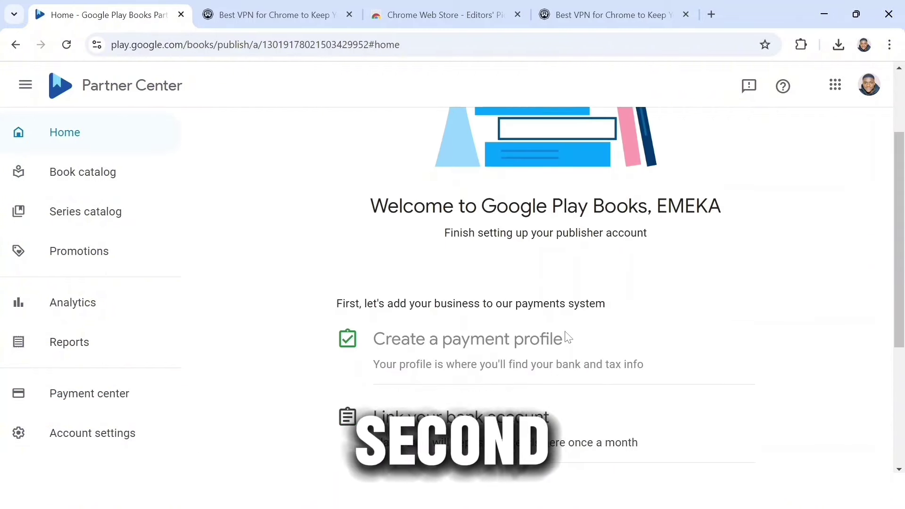
scroll(566, 338, "down", 2)
left_click(491, 283)
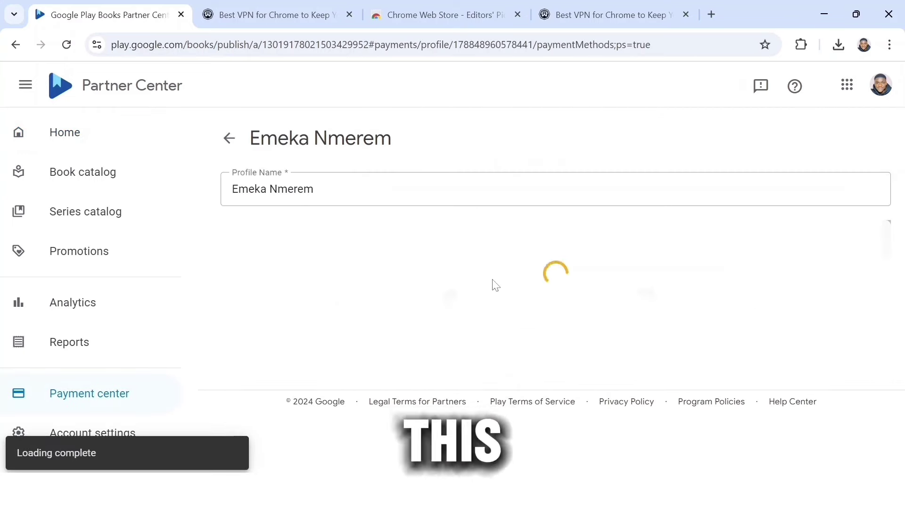
scroll(494, 285, "down", 2)
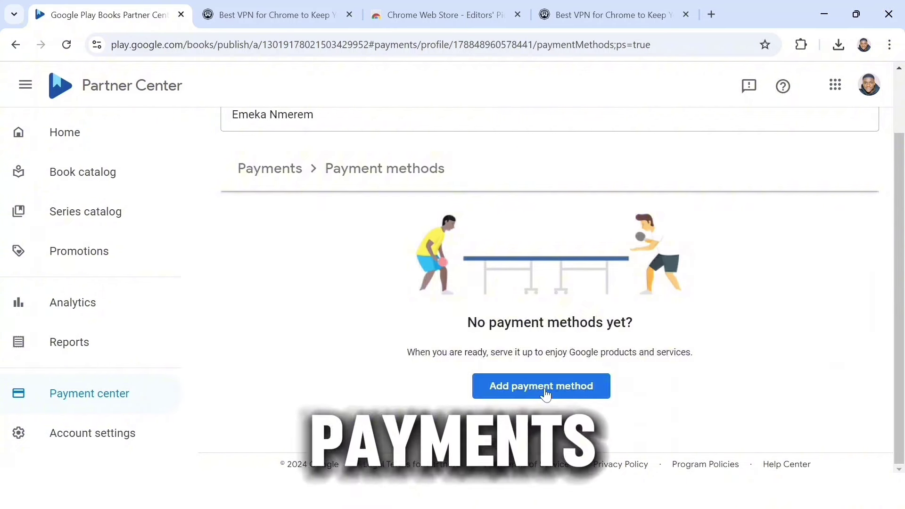
left_click(546, 393)
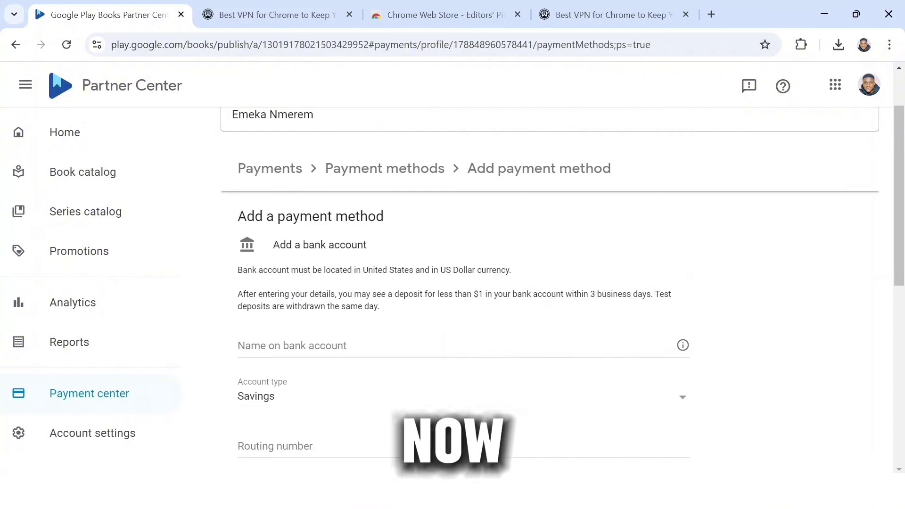
left_click_drag(237, 277, 380, 286)
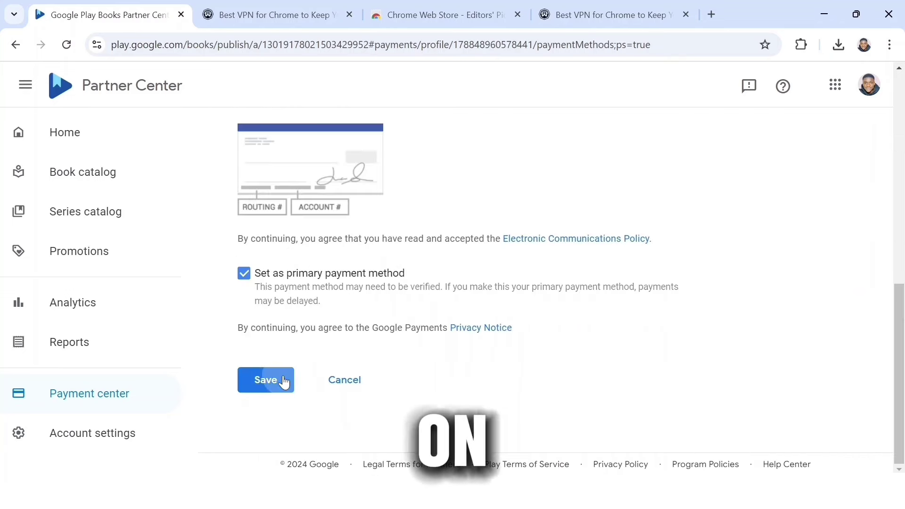
left_click(285, 380)
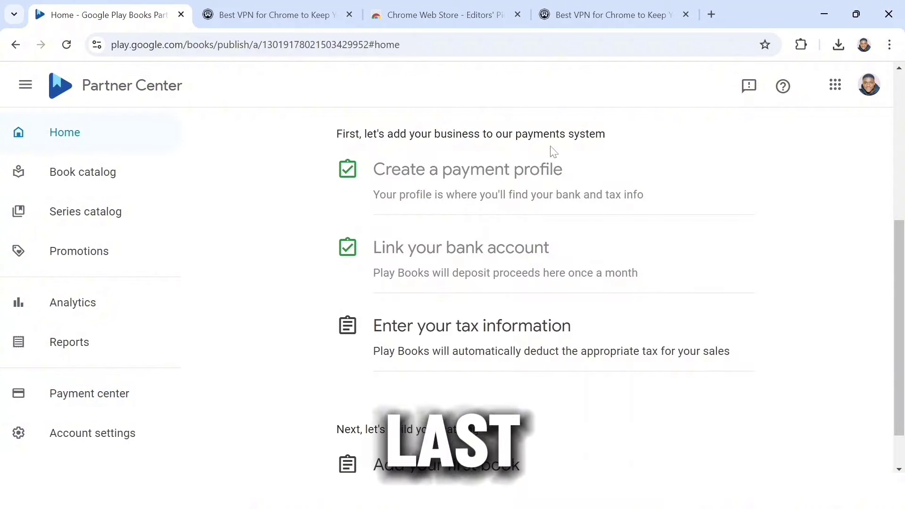
Go through the tax information form to complete the last payment setup step
left_click(498, 339)
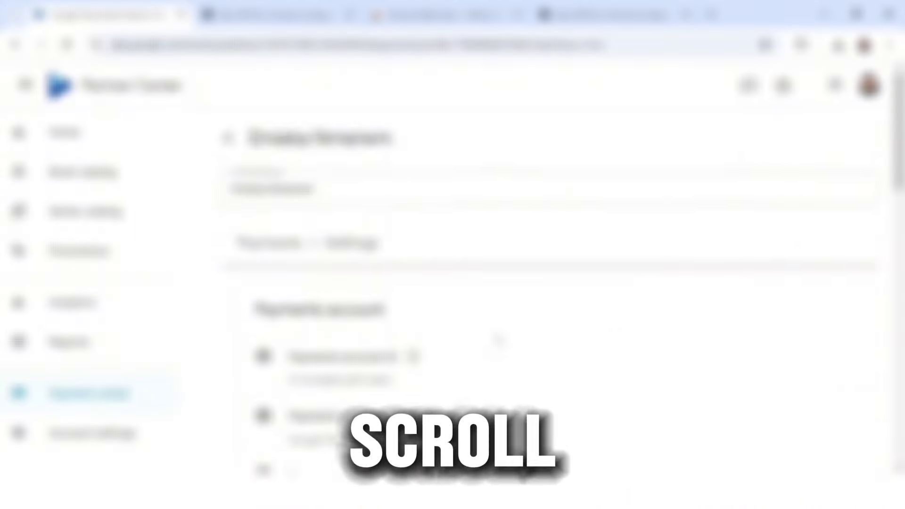
scroll(498, 338, "down", 3)
scroll(497, 339, "down", 10)
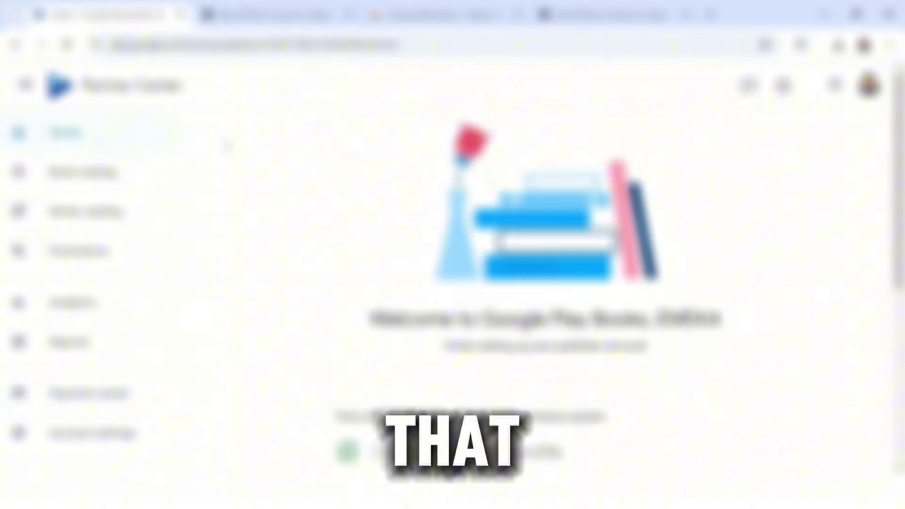
scroll(228, 144, "down", 5)
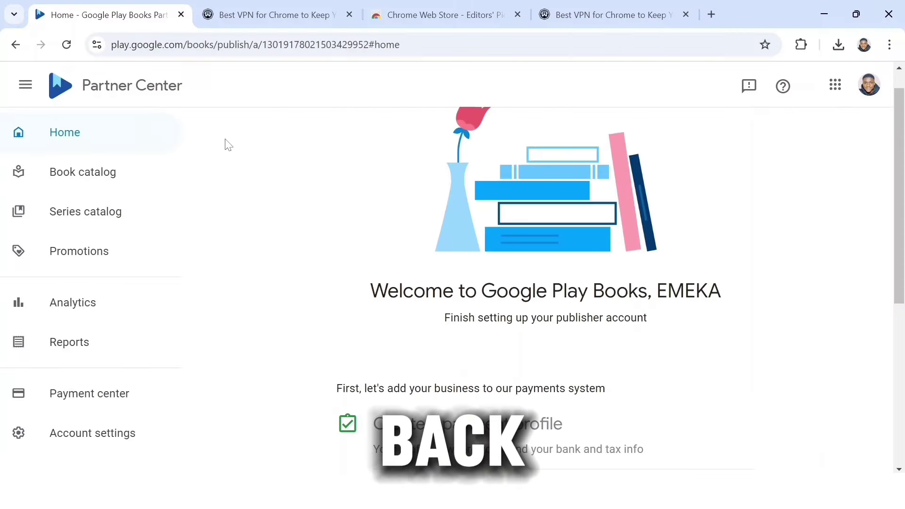
scroll(227, 144, "down", 3)
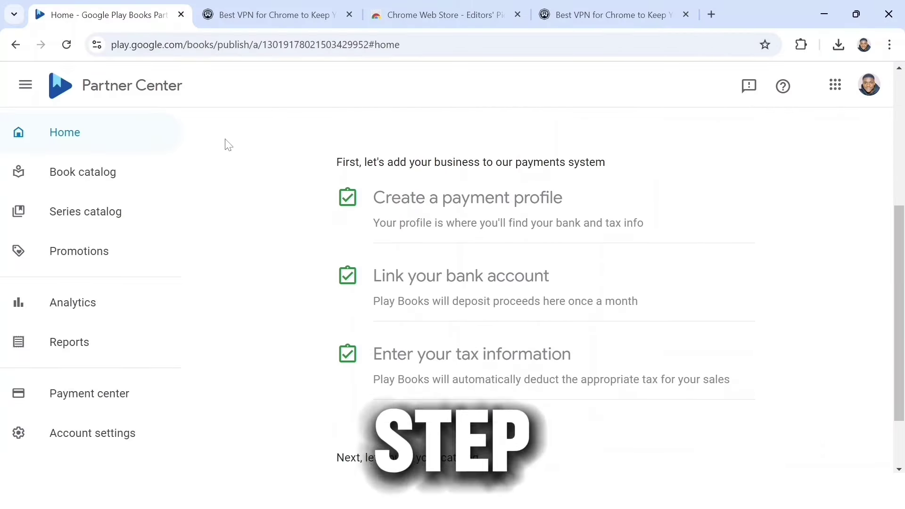
scroll(227, 144, "down", 1)
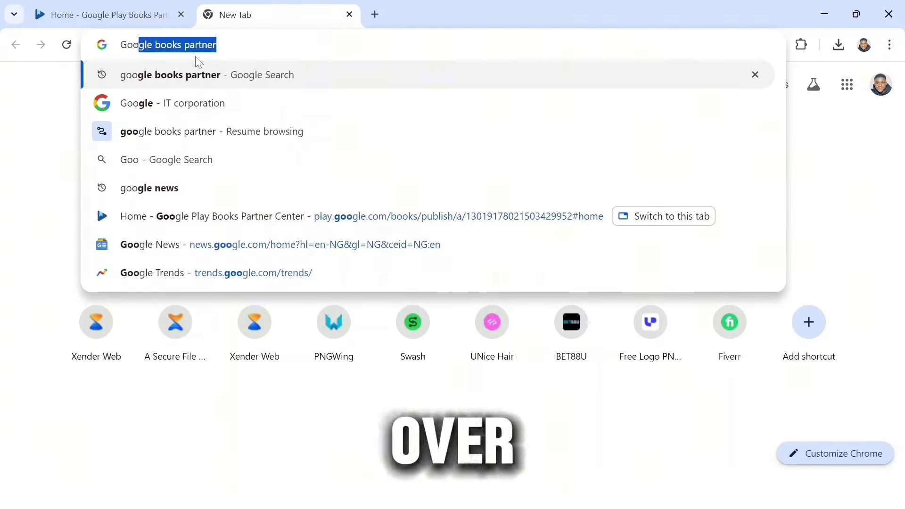
Search for 'google trends', open the Google Trends site and go to Explore
type("gle")
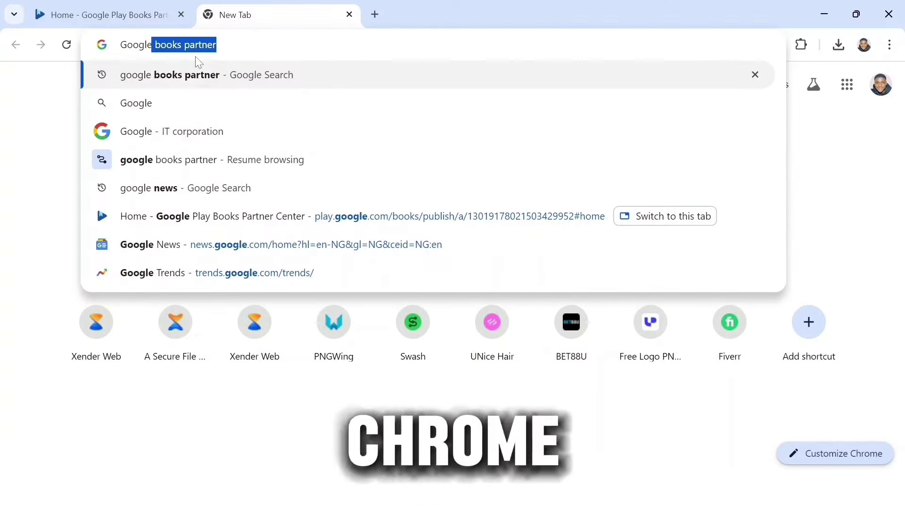
type(" tren")
key("Down")
key("Return")
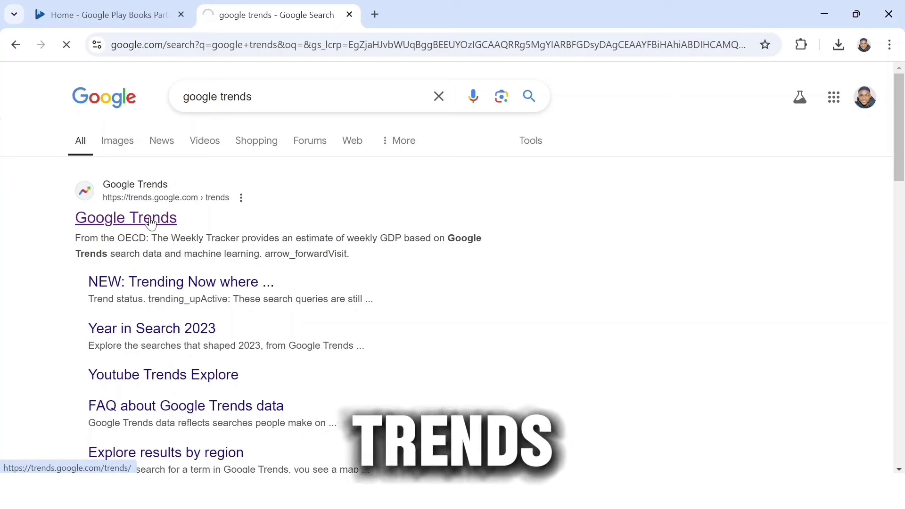
left_click(151, 224)
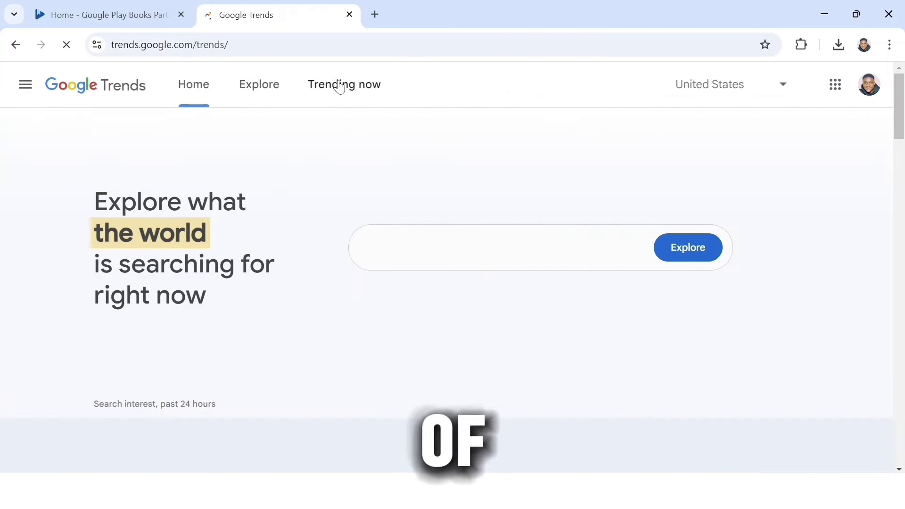
left_click(356, 90)
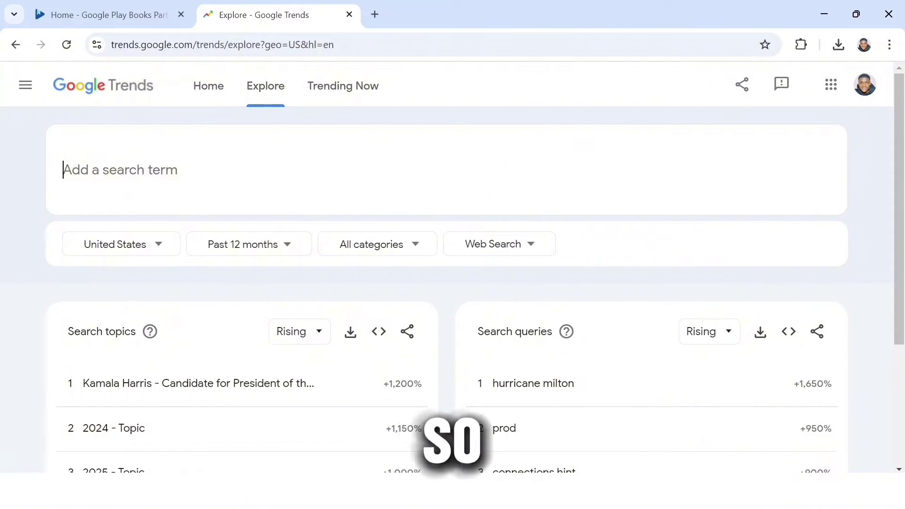
Search Google Trends for 'Artificial intelligence' and set the region to Worldwide
type("Artificial intelligence")
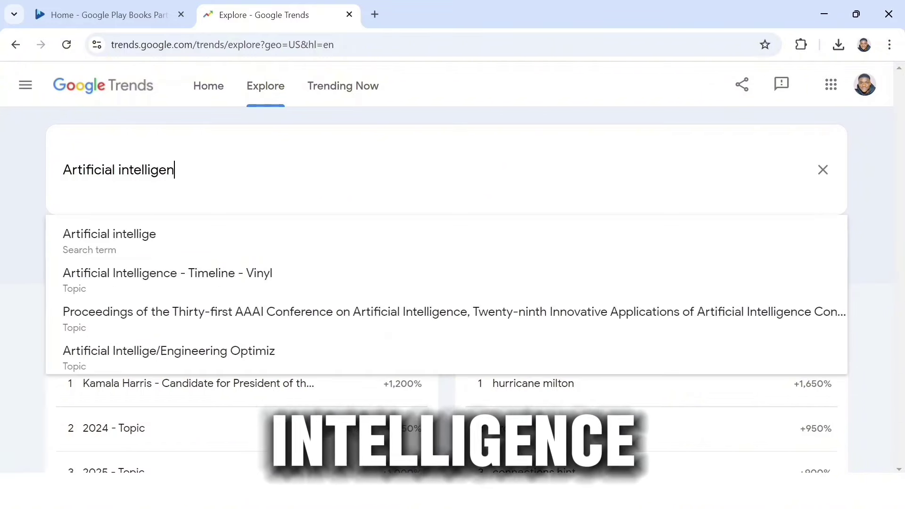
key("Return")
left_click(157, 248)
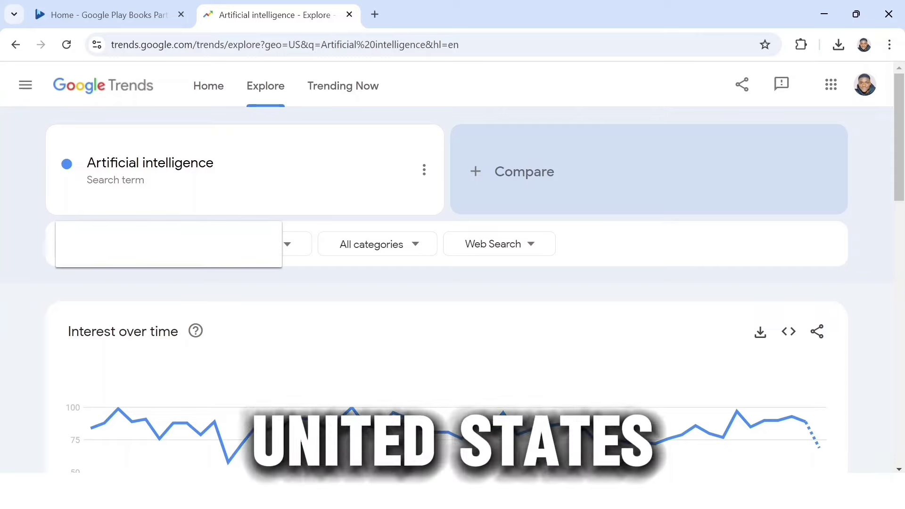
left_click(115, 288)
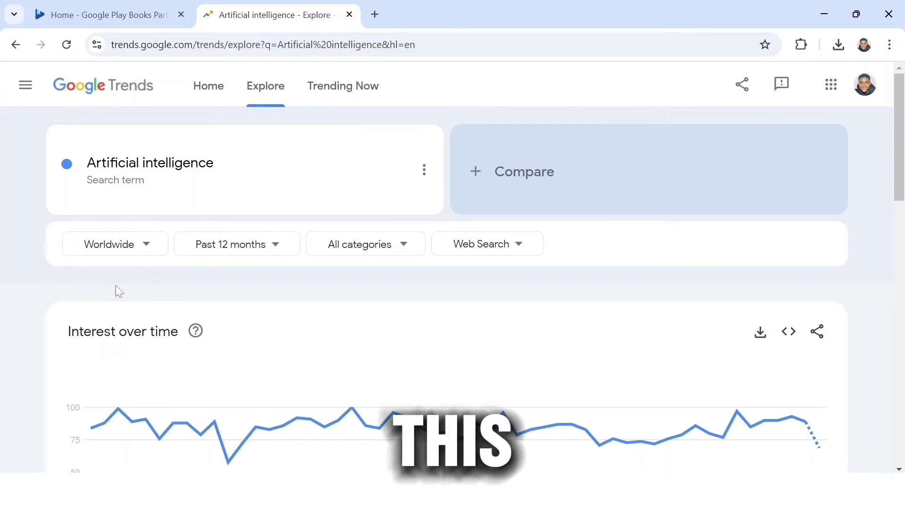
Change the chart's time range to Past 5 years
left_click(275, 246)
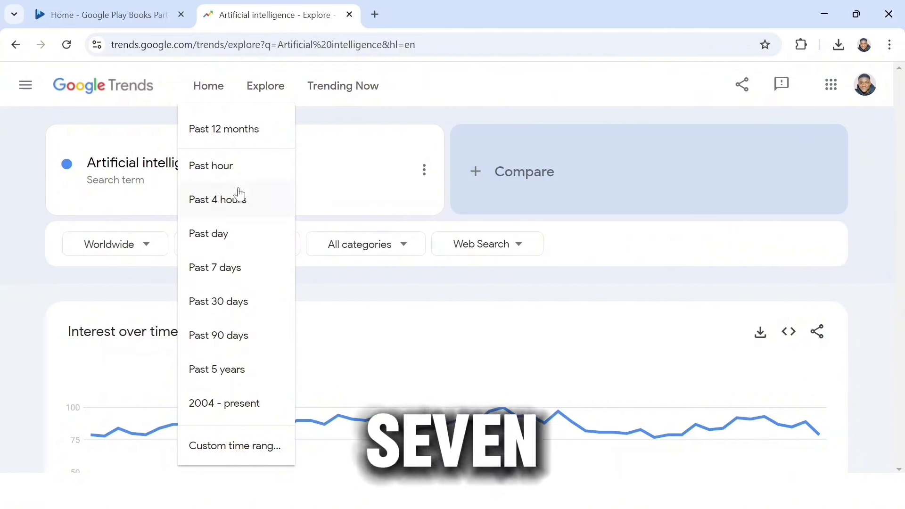
left_click(247, 136)
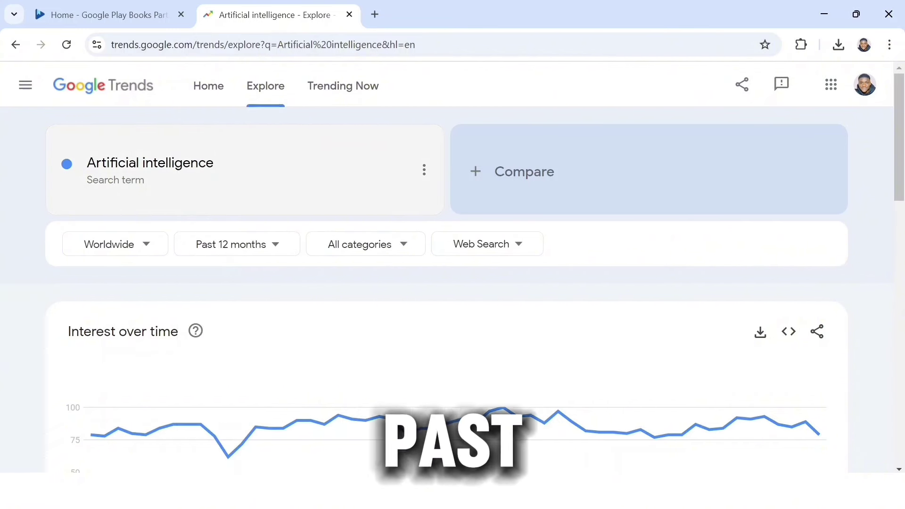
key("Return")
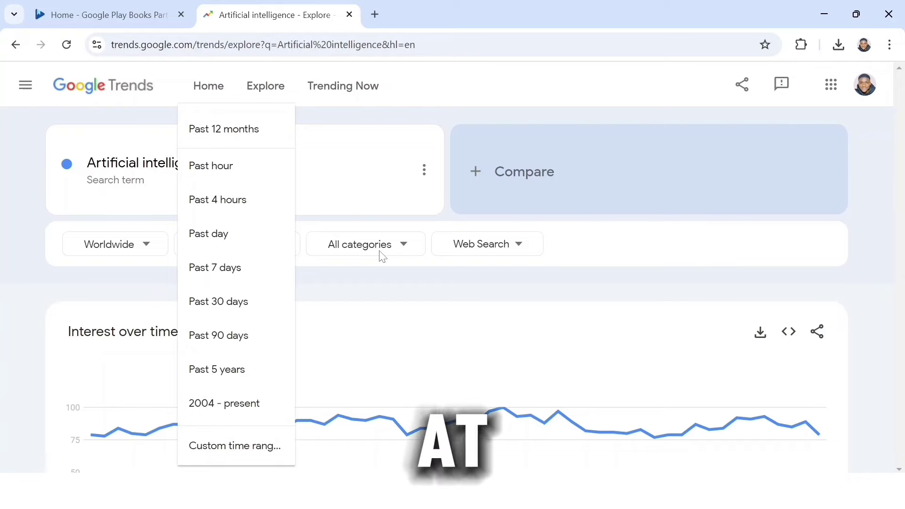
left_click(348, 180)
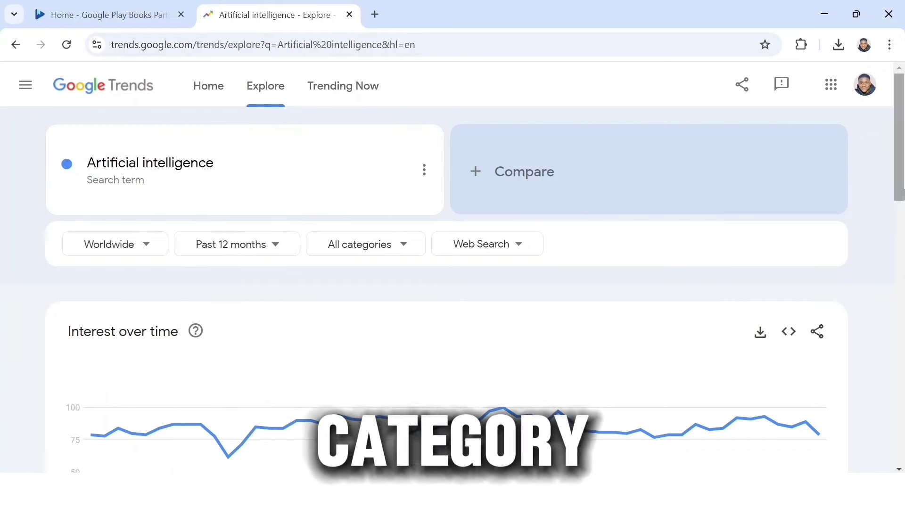
scroll(475, 283, "down", 3)
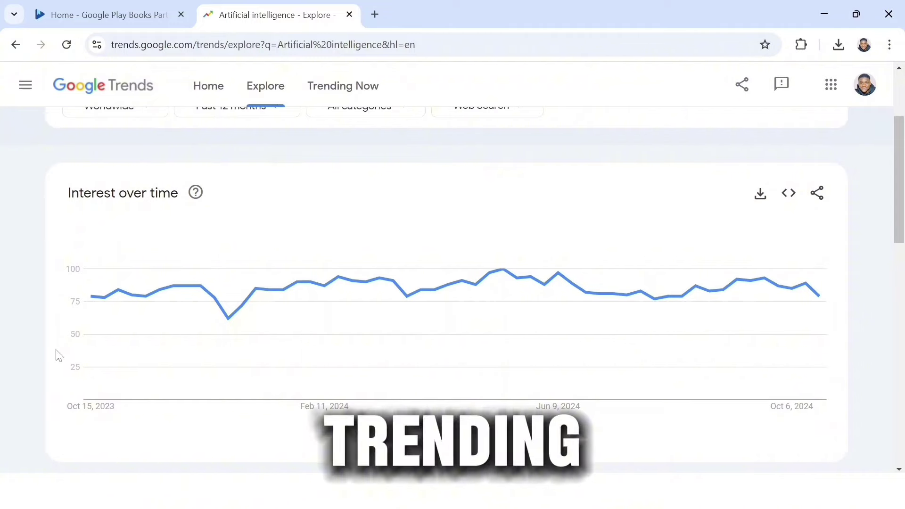
left_click_drag(902, 228, 904, 222)
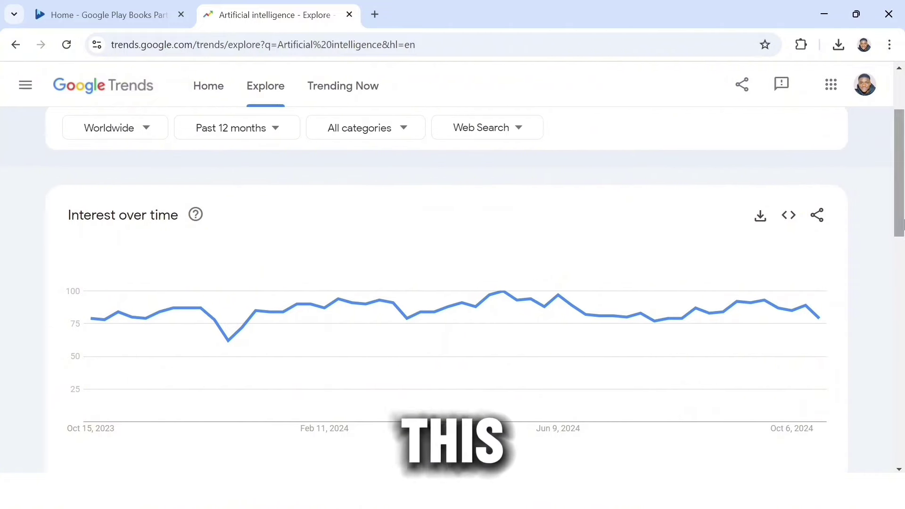
left_click(264, 131)
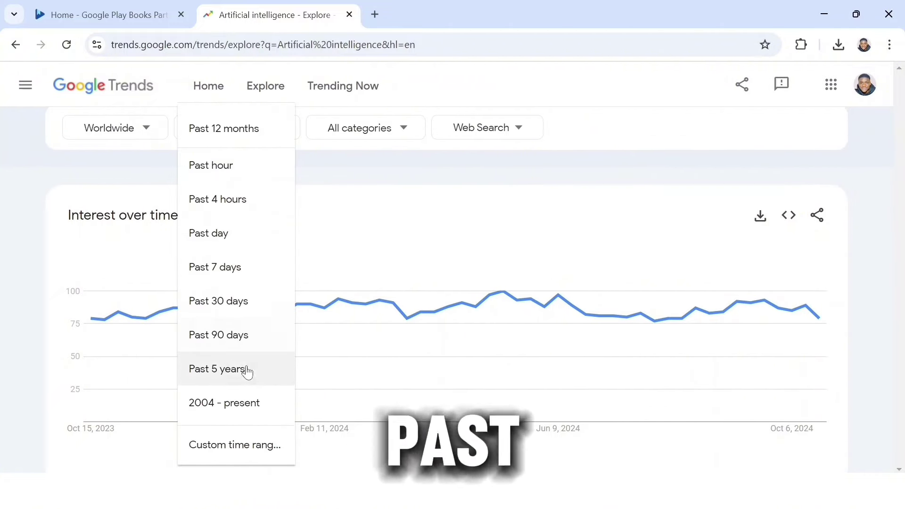
left_click(223, 371)
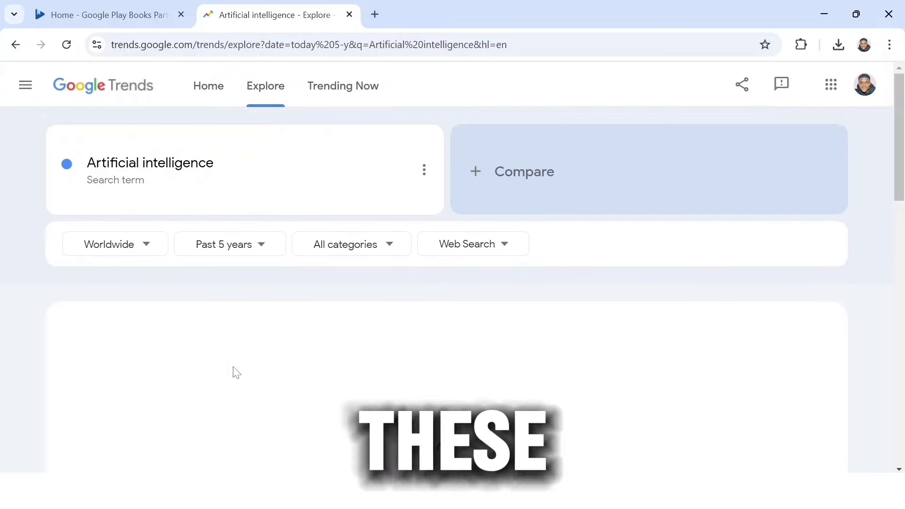
left_click_drag(903, 201, 904, 229)
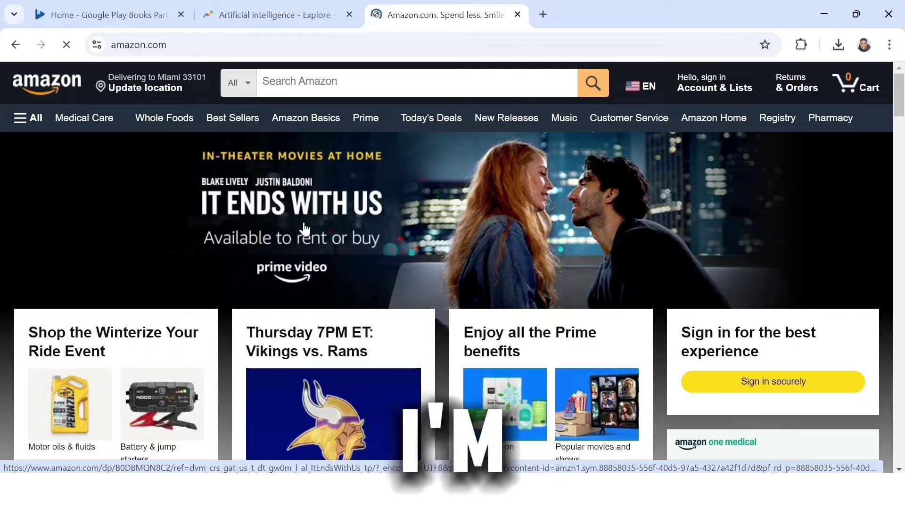
Search Amazon for 'Chatgpt' and select the ChatGPT Secrets: Make Money While You Sleep title
left_click(340, 85)
type("Chatgpt")
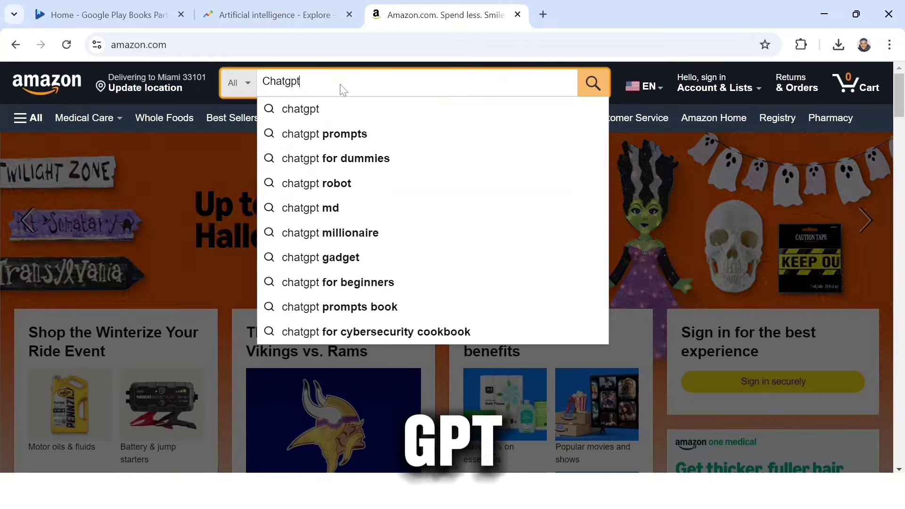
key("Return")
scroll(898, 336, "down", 3)
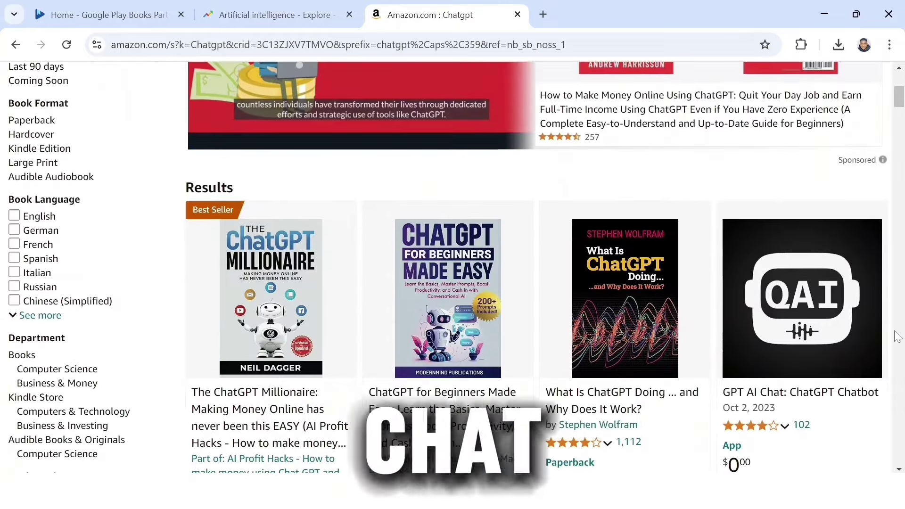
scroll(897, 337, "down", 1)
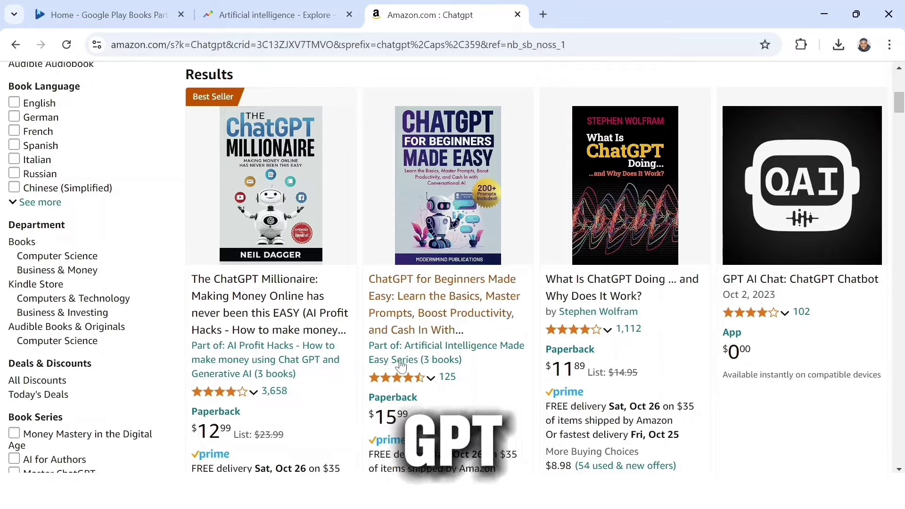
scroll(466, 257, "down", 15)
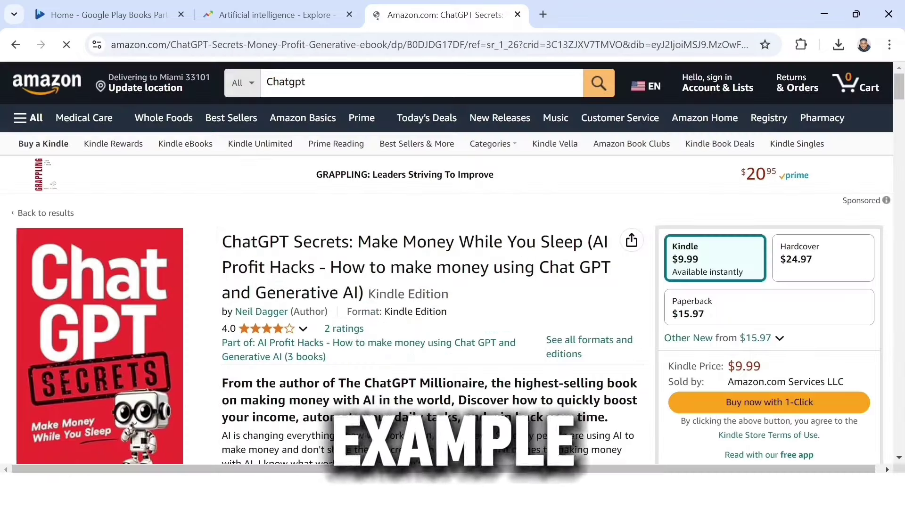
left_click_drag(372, 242, 516, 241)
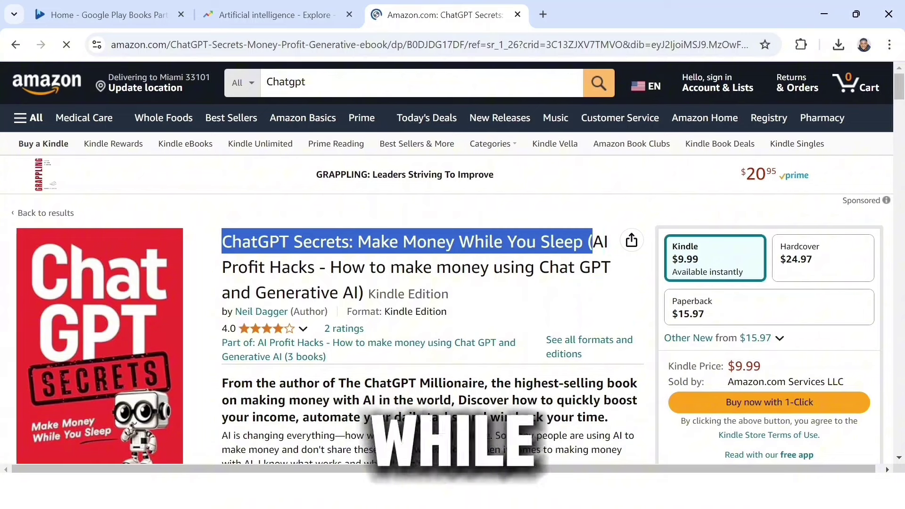
left_click_drag(604, 243, 586, 291)
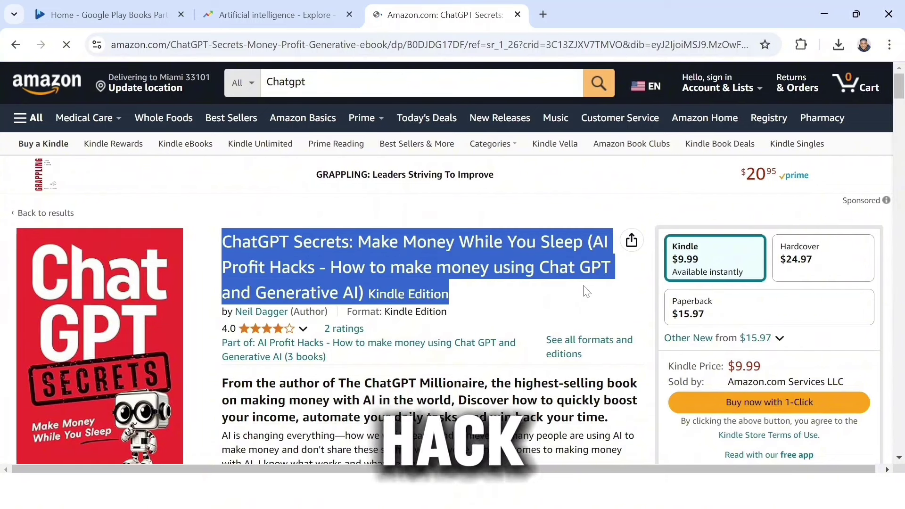
left_click(587, 292)
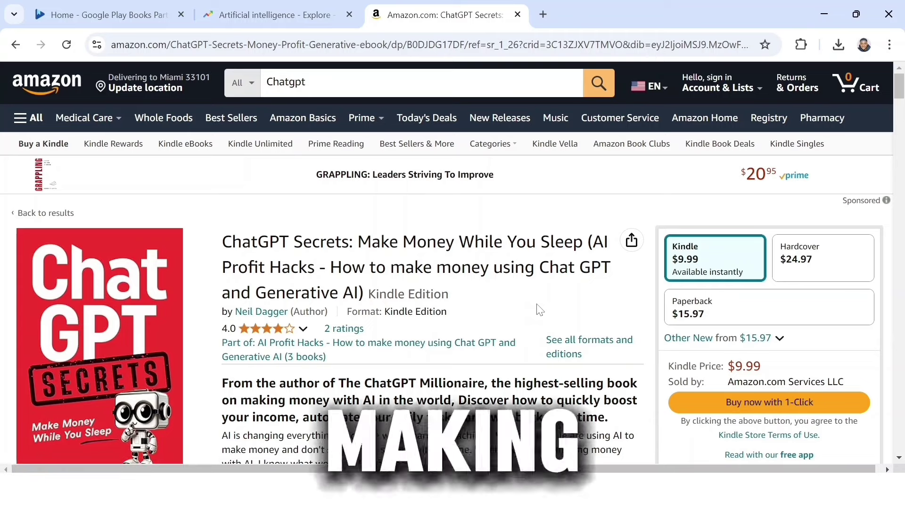
scroll(539, 310, "down", 4)
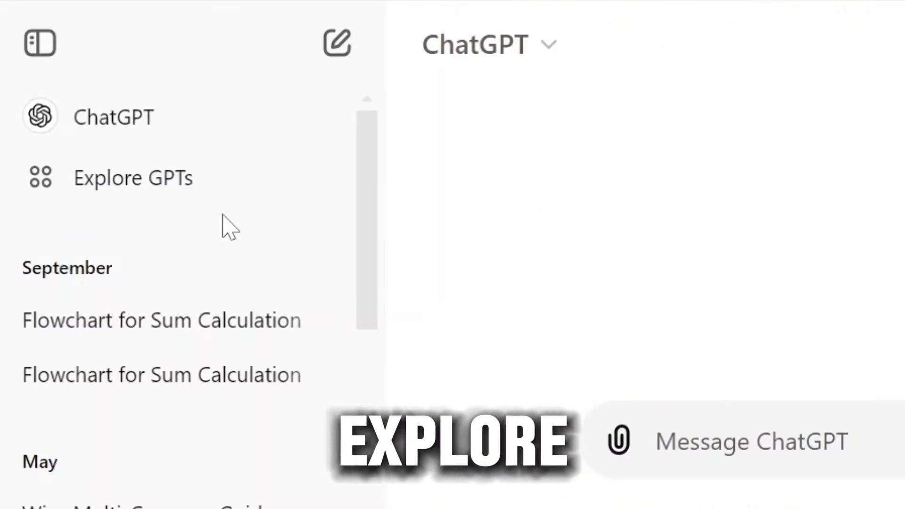
Find the Ebook Creator custom GPT by searching 'Ebooks' and start a chat with it
left_click(283, 178)
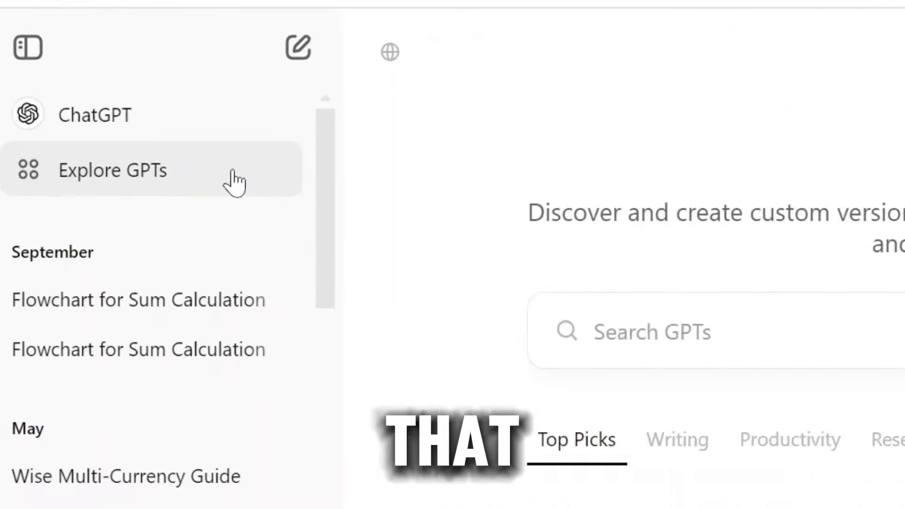
left_click(427, 226)
type("Ebooks")
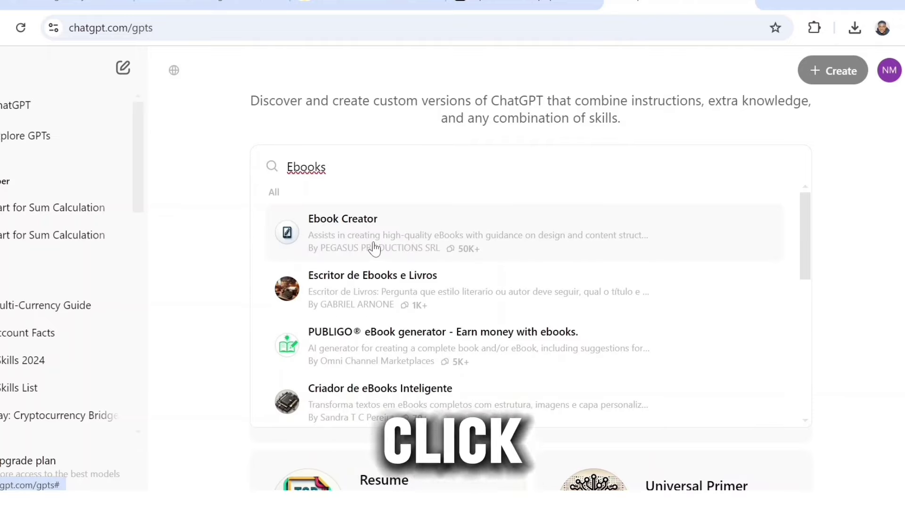
left_click(375, 248)
scroll(425, 330, "down", 10)
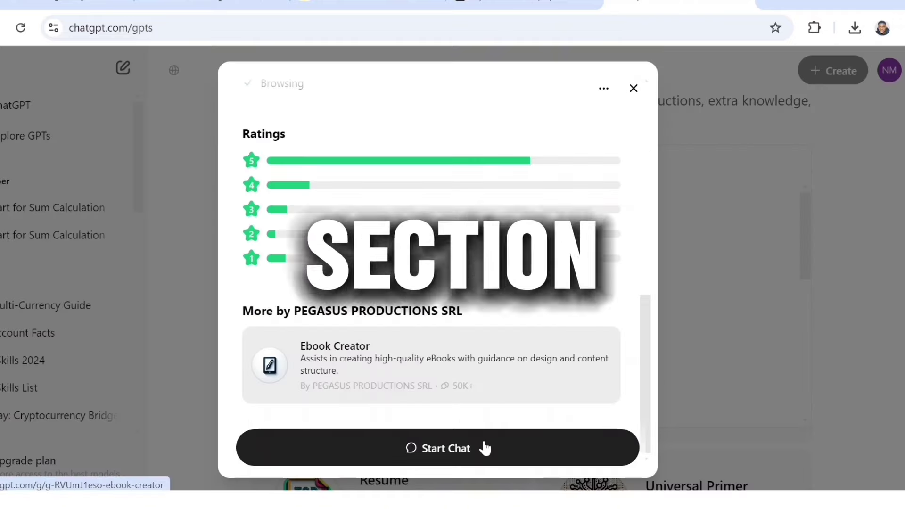
left_click(485, 449)
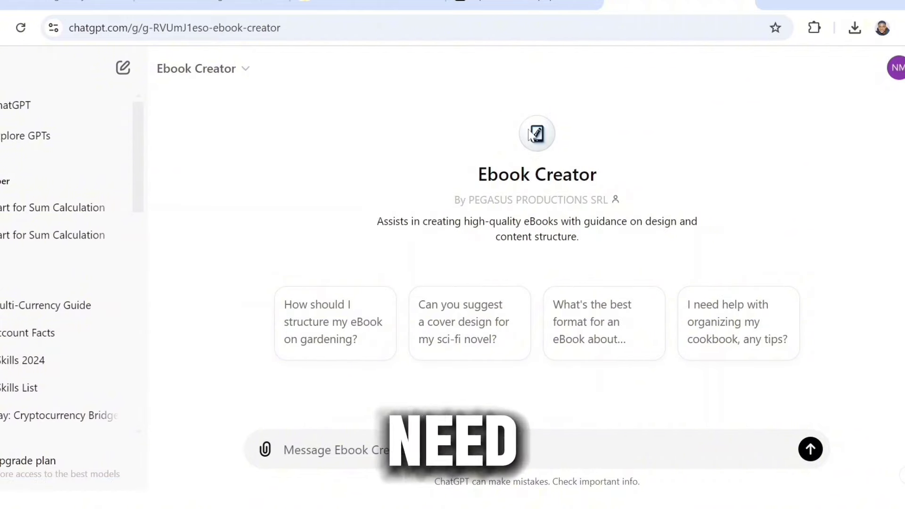
Ask Ebook Creator for a 10-15 page ebook on making money with ChatGPT as a student
type("Write a Comprehesive 10 to 15 p")
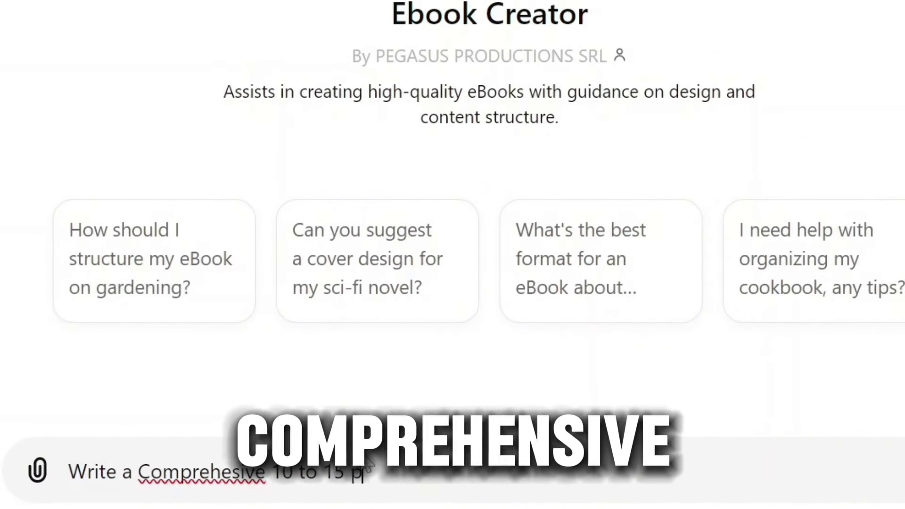
type("age Ebook on \"H")
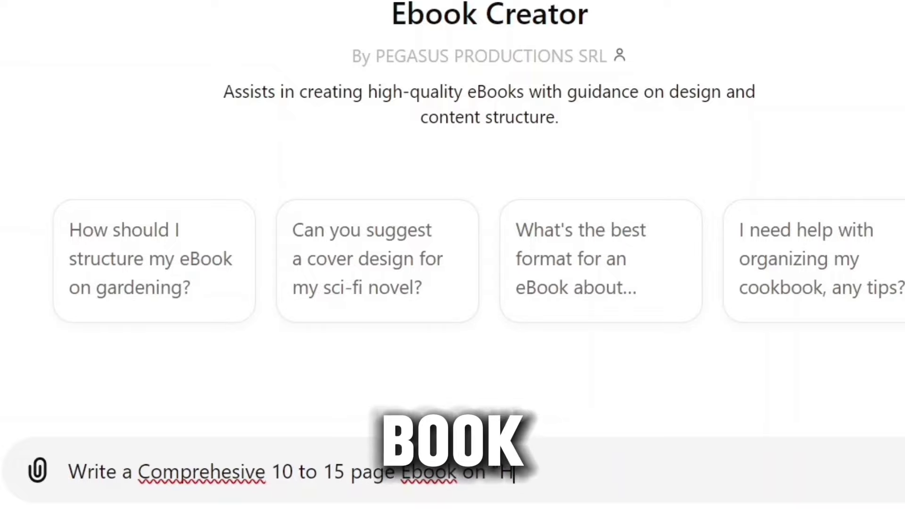
type("ow To Make Money W")
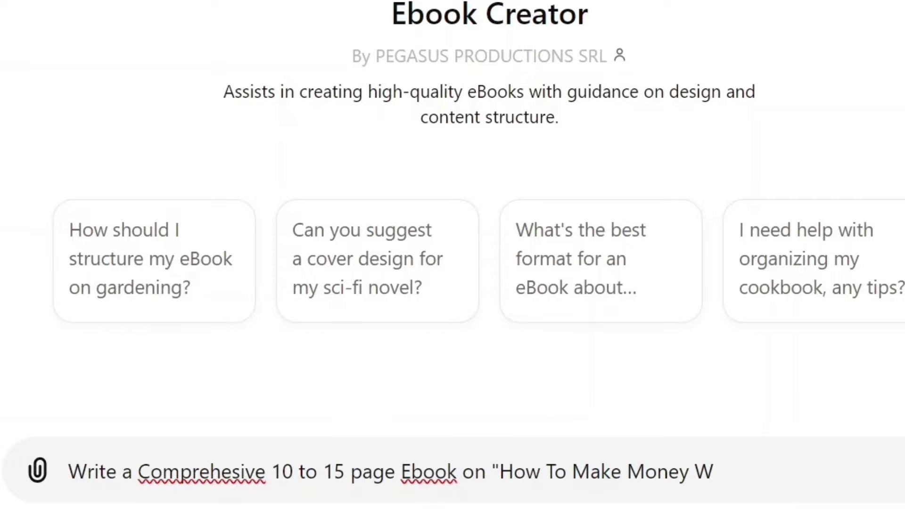
type("ith Chat GPT as Student")
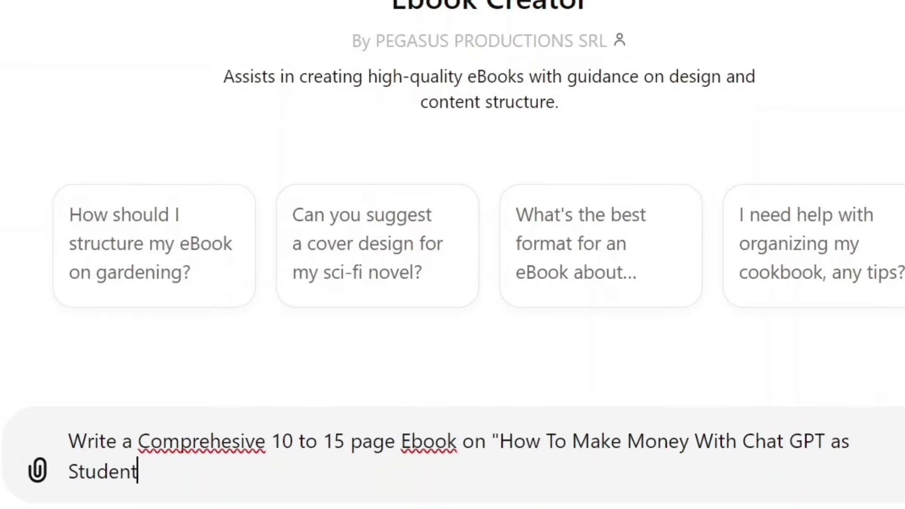
key("Return")
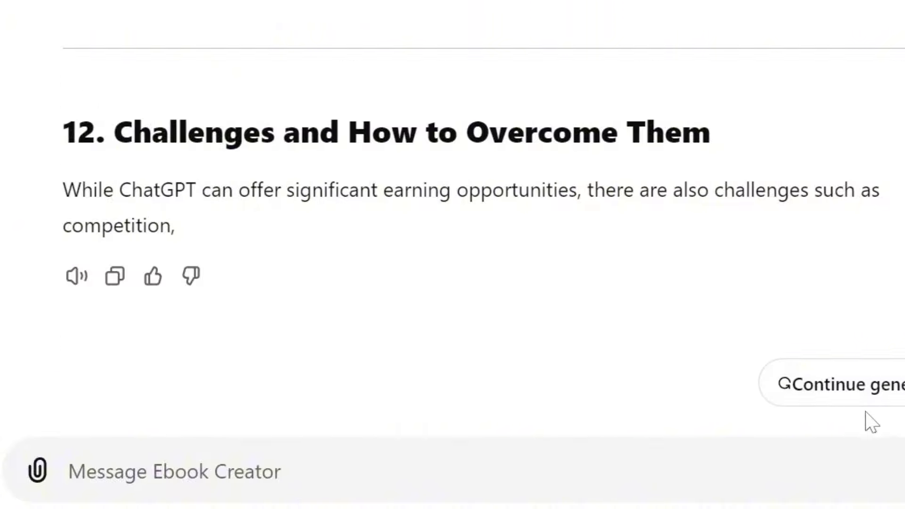
left_click(828, 383)
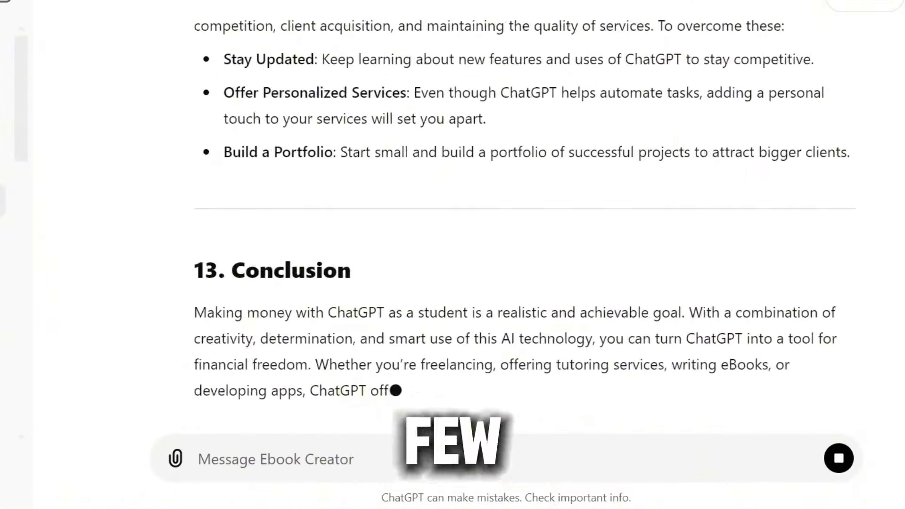
scroll(770, 411, "up", 20)
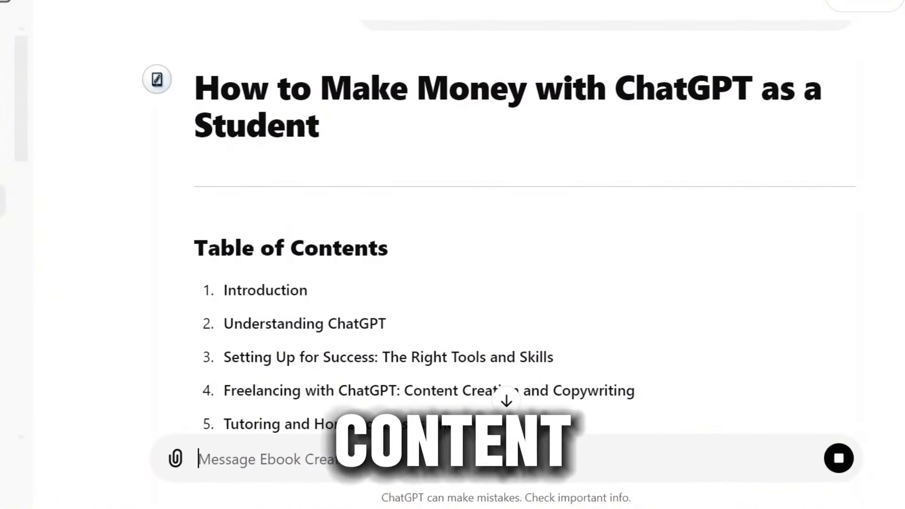
scroll(525, 254, "down", 20)
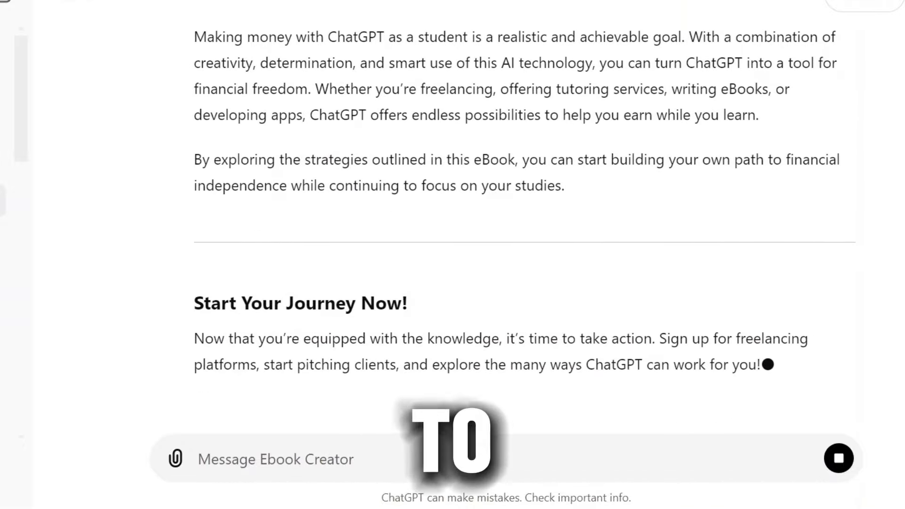
scroll(525, 254, "up", 15)
scroll(525, 254, "down", 15)
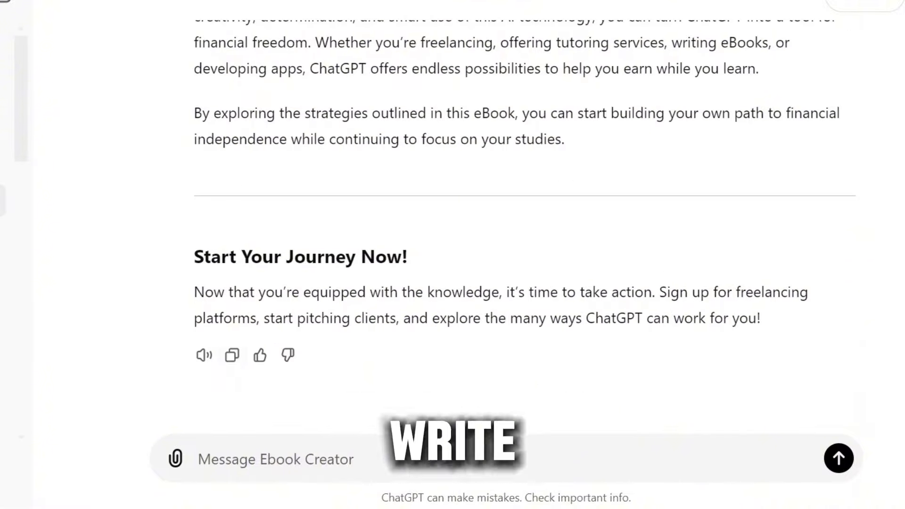
Send 'Write Each Chapters' and keep generation going toward Chapter 13: Conclusion
type("Write Each Chapters")
key("Return")
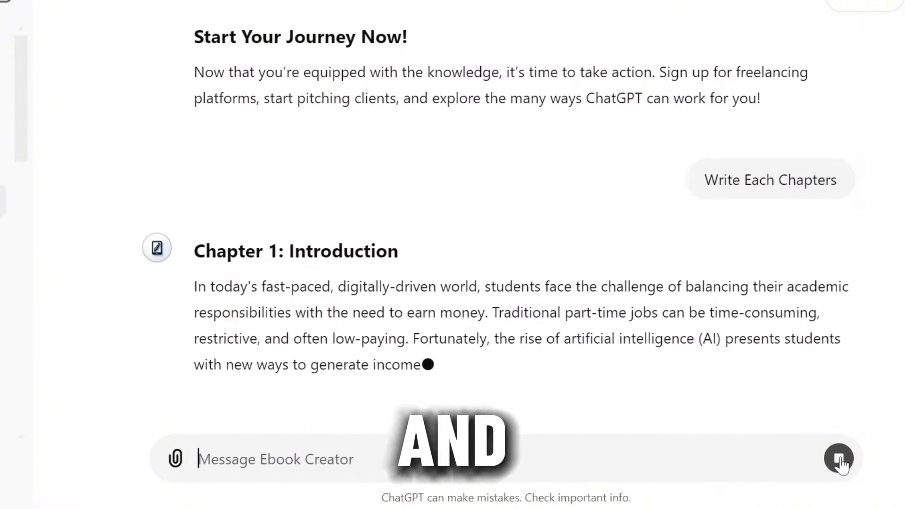
left_click(506, 403)
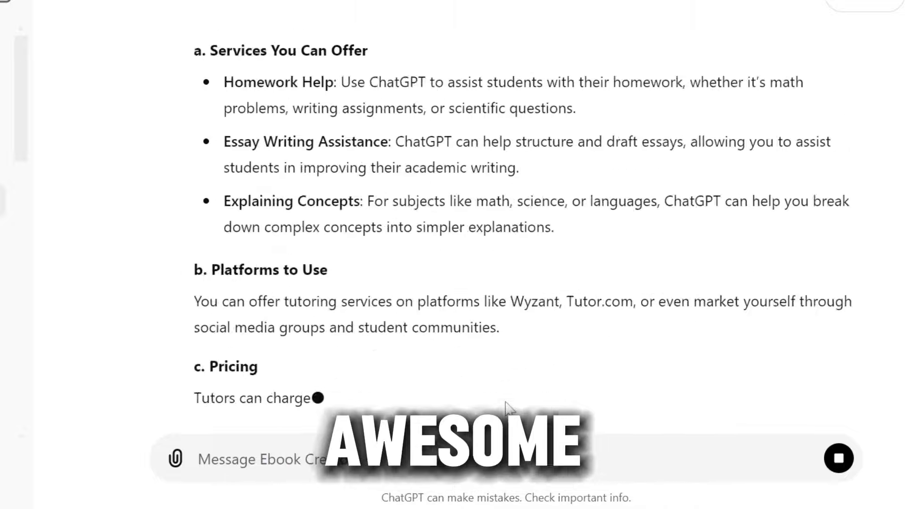
left_click(774, 396)
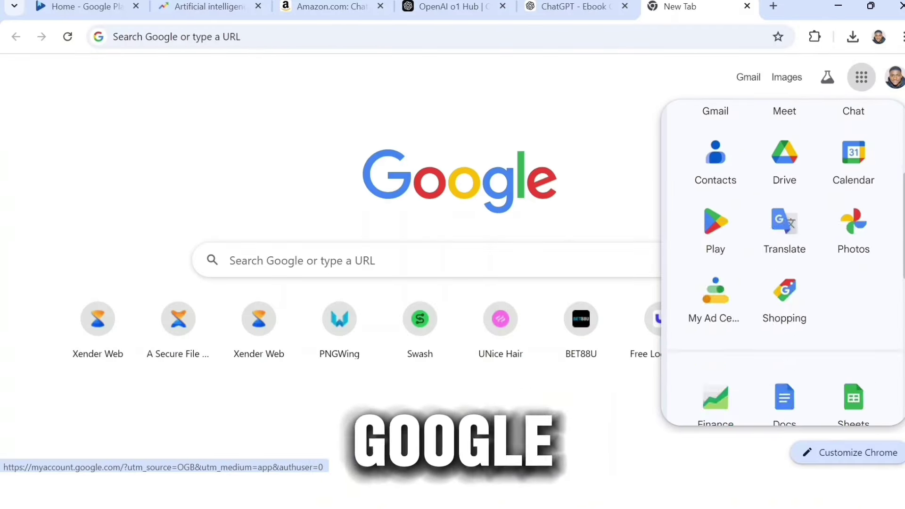
Create a blank Google Doc and paste in the ebook's title and table of contents
scroll(796, 151, "down", 5)
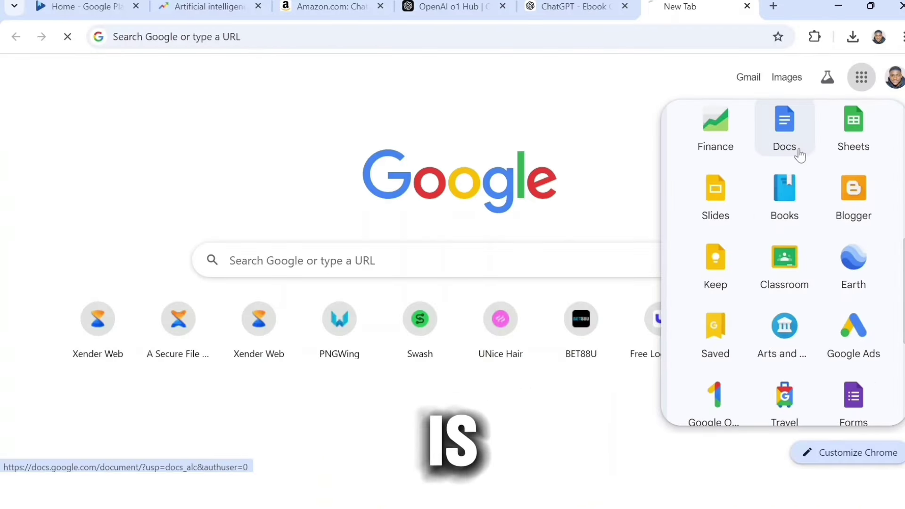
left_click(797, 150)
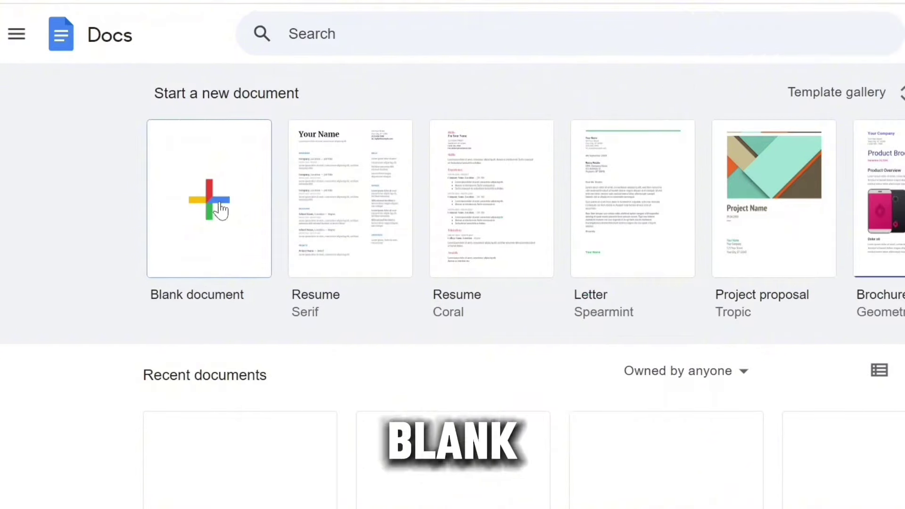
left_click(188, 214)
left_click(566, 14)
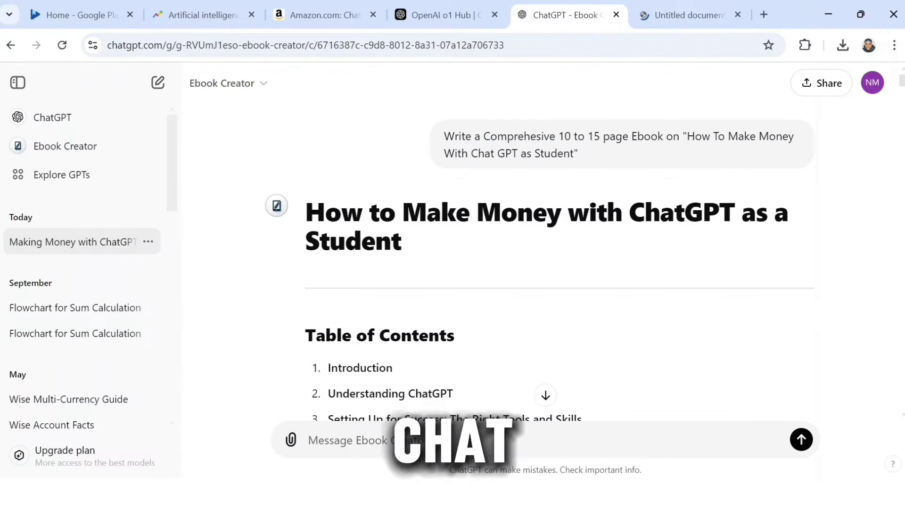
left_click_drag(306, 210, 606, 408)
left_click(678, 19)
type("How to Make Money with ChatGPT as a Student Table of Contents Introduction Understanding ChatGPT Setting Up for Success: The Right Tools and Skills Freelancing with ChatGPT: Content Creation and Copywriting Tutoring and Homework Assistance Developing ChatGPT-Based Apps and Services Creating and Selling ChatGPT eBooks and Guides Social Media Management with ChatGPT Using ChatGPT for Affiliate Marketing Offering Virtual Assistance Services Additional Tips for Students to Maximize Earnings Challenges and How to Overcome Them Conclusion")
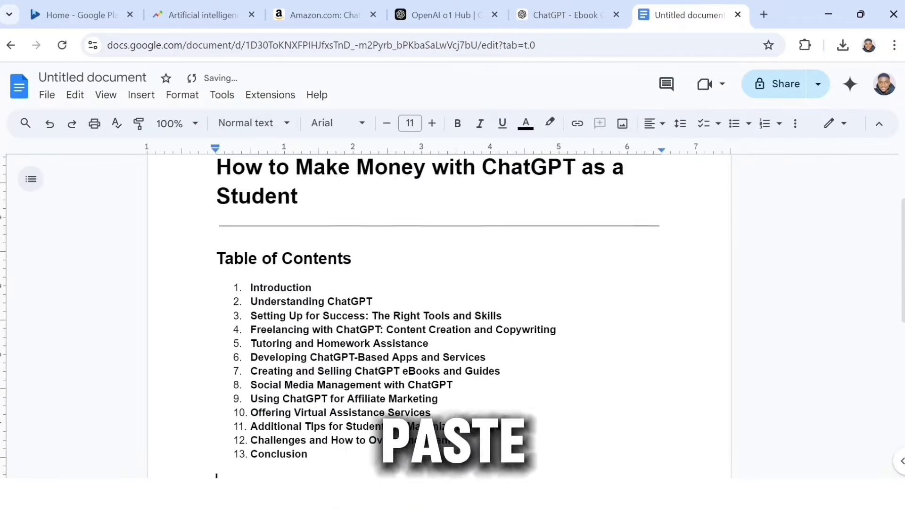
Copy all chapters from ChatGPT and paste them at the end of the document
left_click(563, 15)
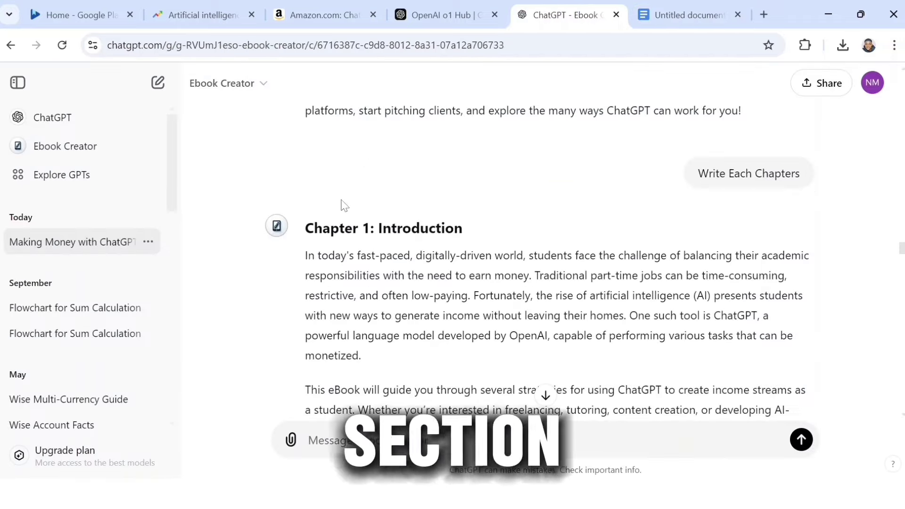
left_click_drag(304, 226, 547, 417)
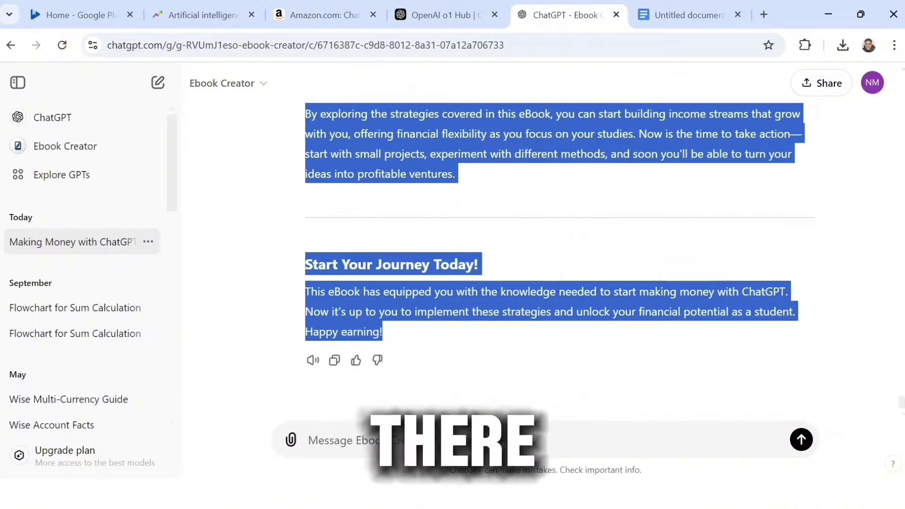
left_click_drag(541, 367, 528, 203)
key("ctrl+c")
left_click(689, 15)
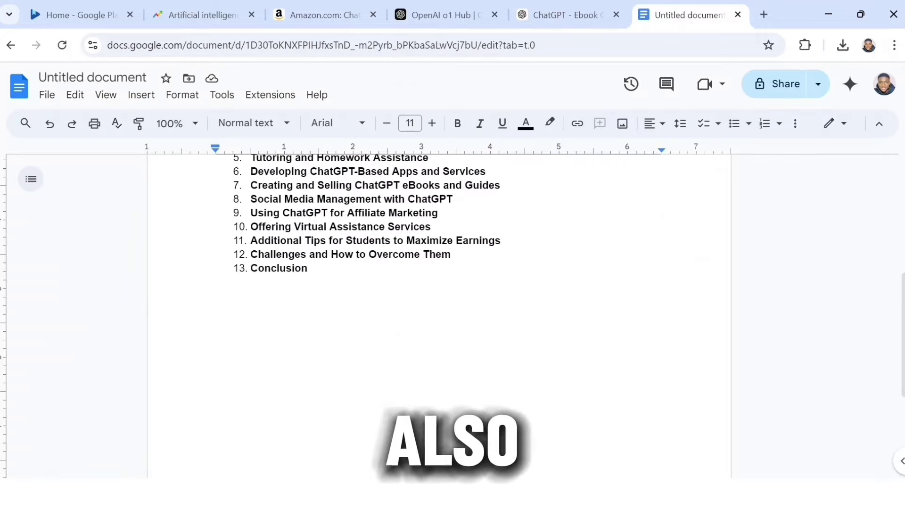
key("ctrl+v")
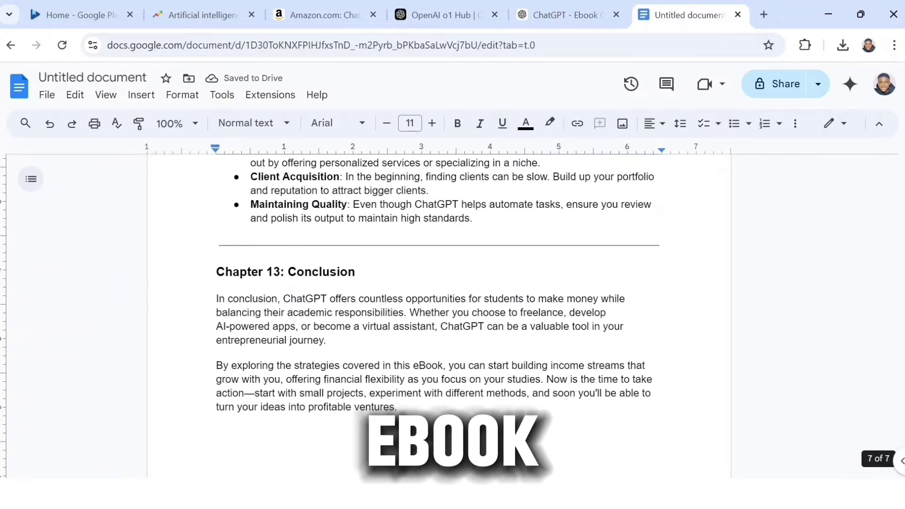
scroll(438, 316, "up", 20)
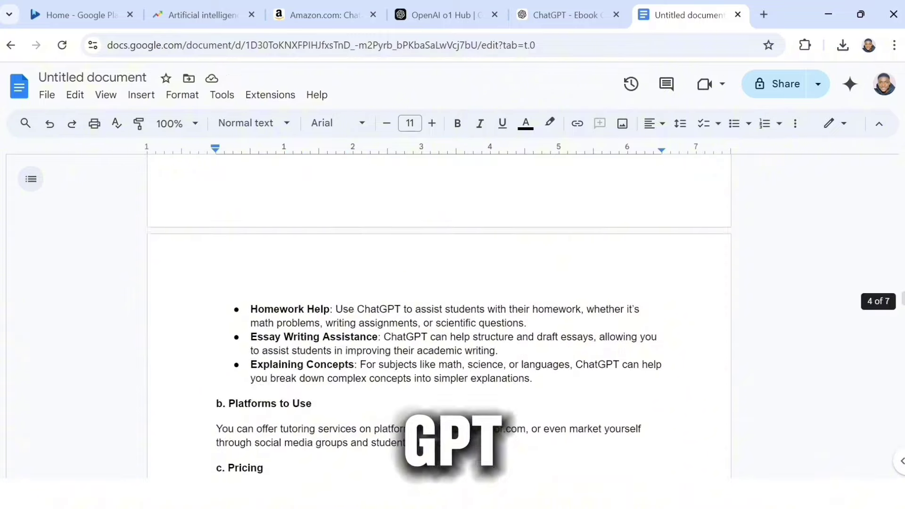
scroll(439, 316, "up", 20)
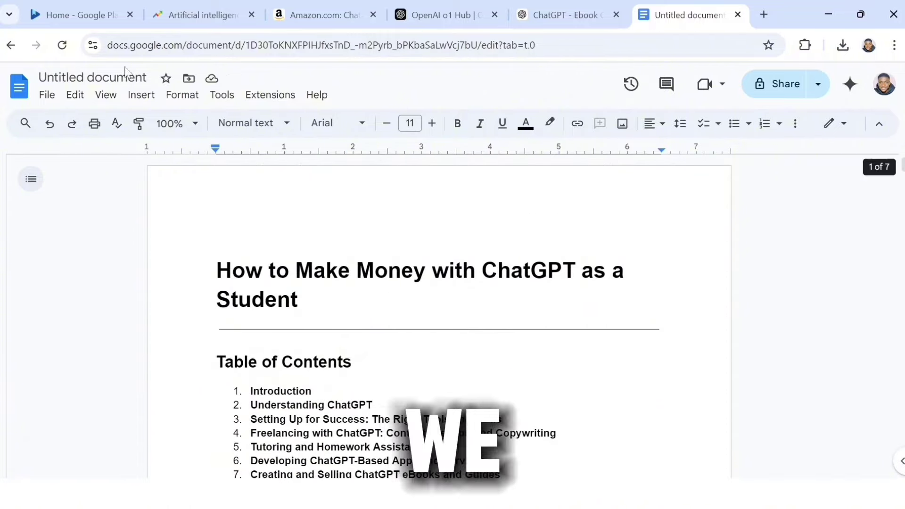
Download the Google Doc as 'Untitled document.pdf', then switch back to the ChatGPT tab
left_click(46, 97)
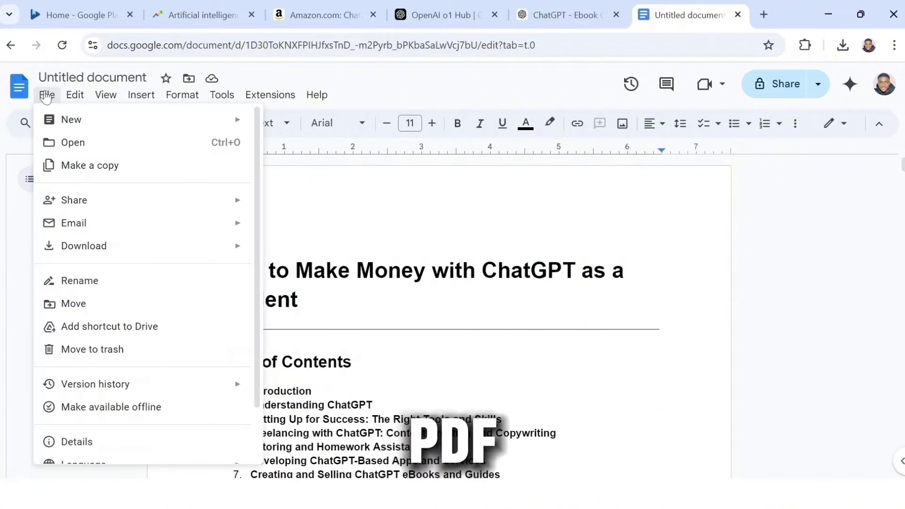
mouse_move(131, 258)
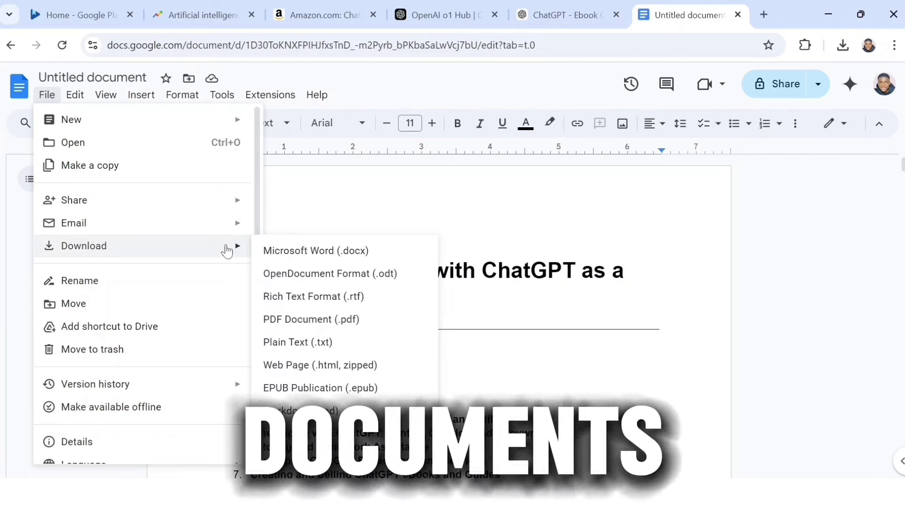
left_click(293, 320)
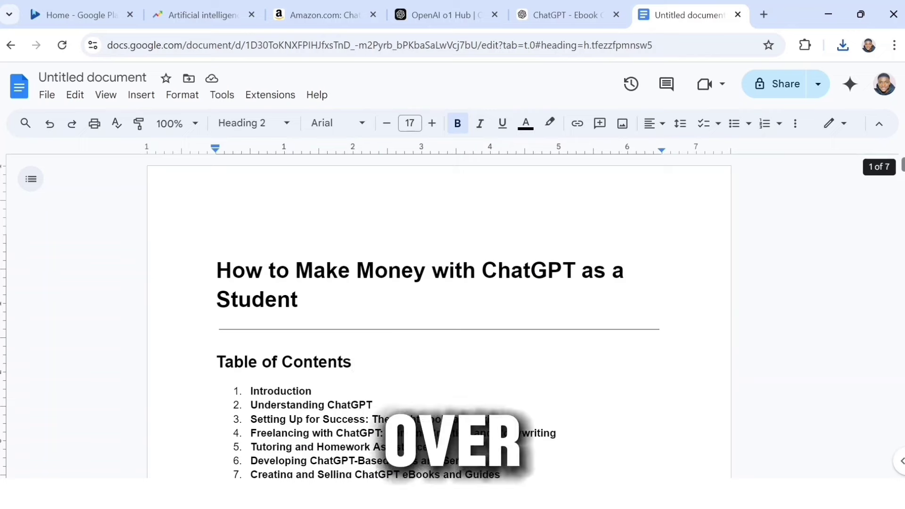
key("ctrl+shift+Tab")
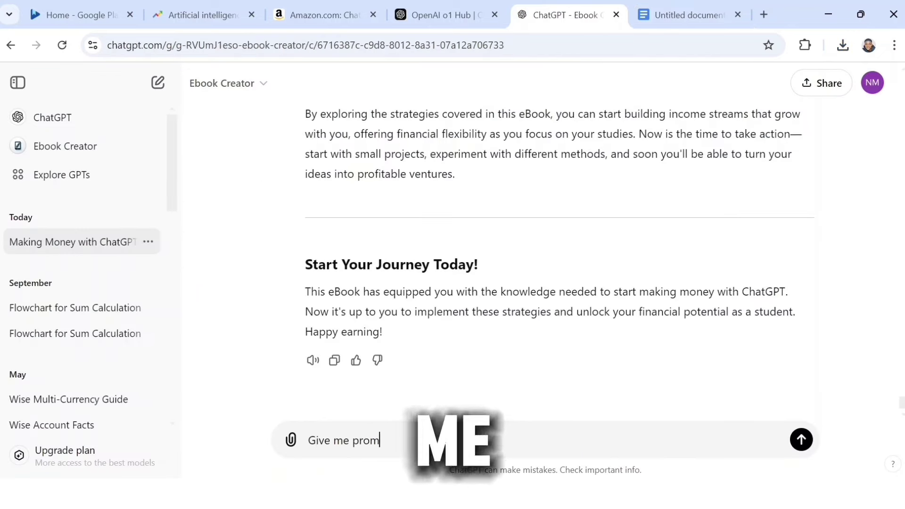
Send ChatGPT the request 'Give me a prompt for Cover of this Ebook'
left_click(802, 439)
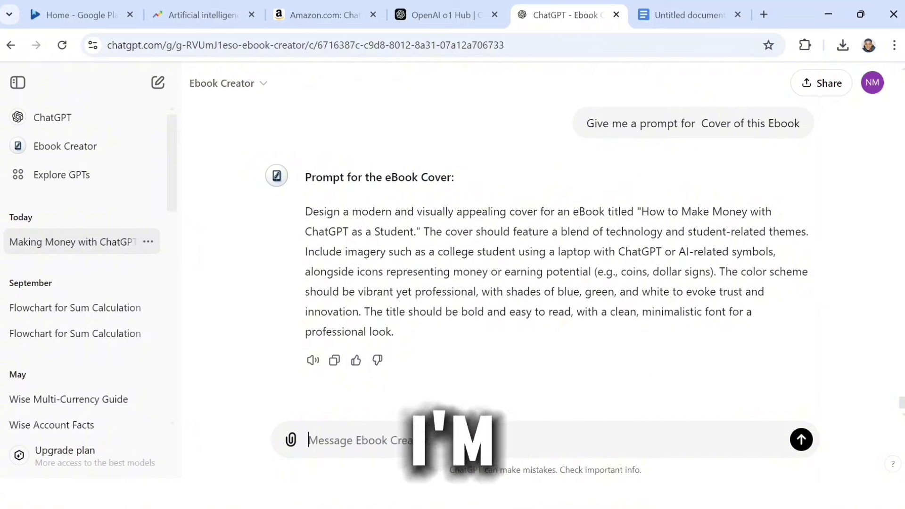
Copy the cover prompt, then open Ideogram in a new tab, sign in with Google and accept the terms
left_click(335, 361)
key("ctrl+t")
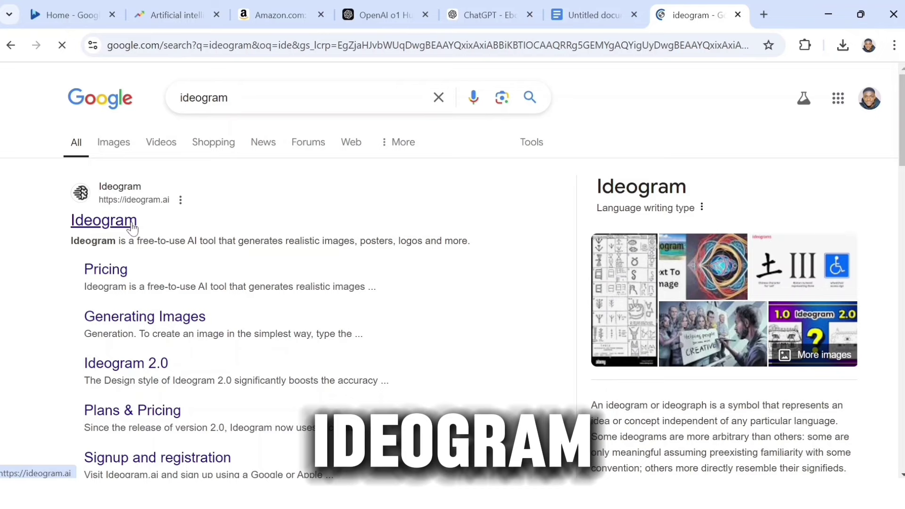
left_click(133, 226)
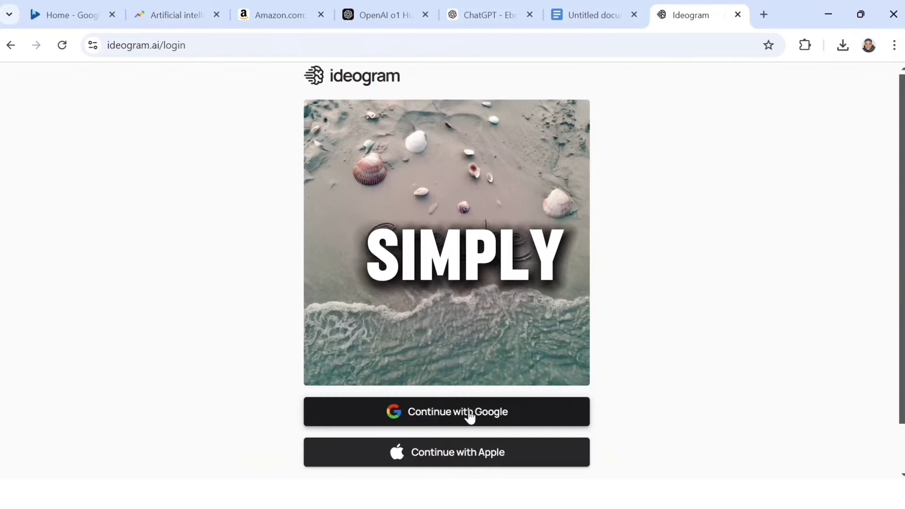
left_click(518, 417)
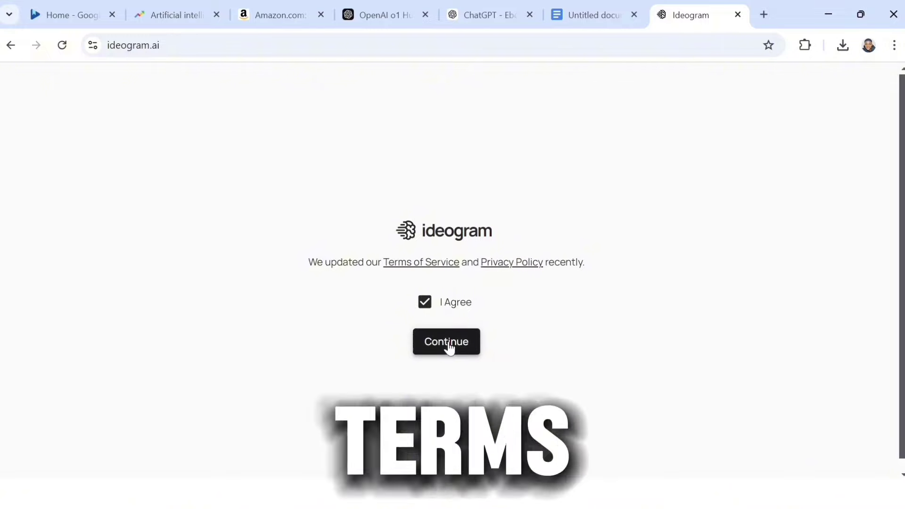
left_click(447, 342)
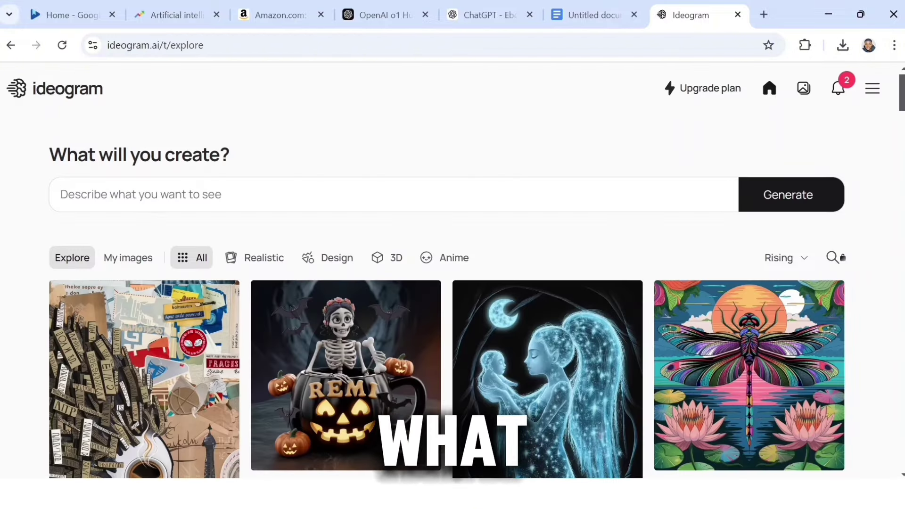
Paste the cover prompt and generate images with Magic Prompt set to Auto
key("ctrl+v")
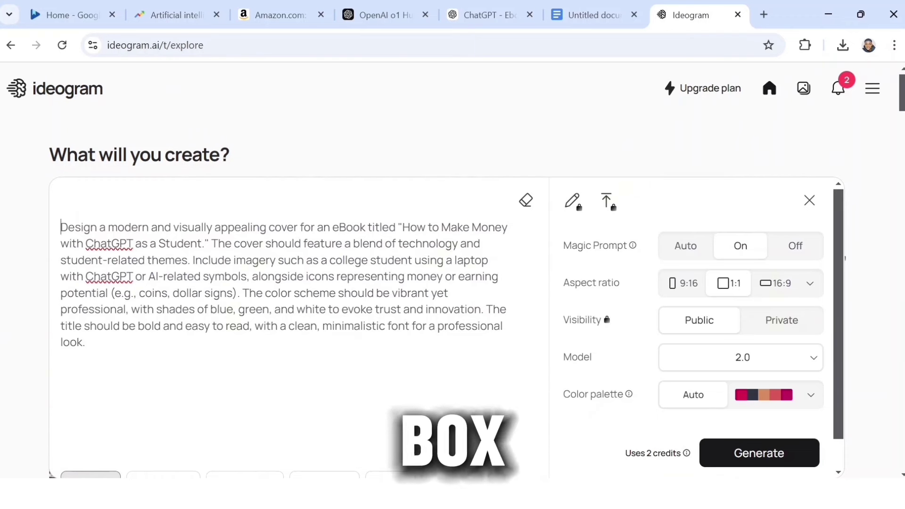
left_click(686, 246)
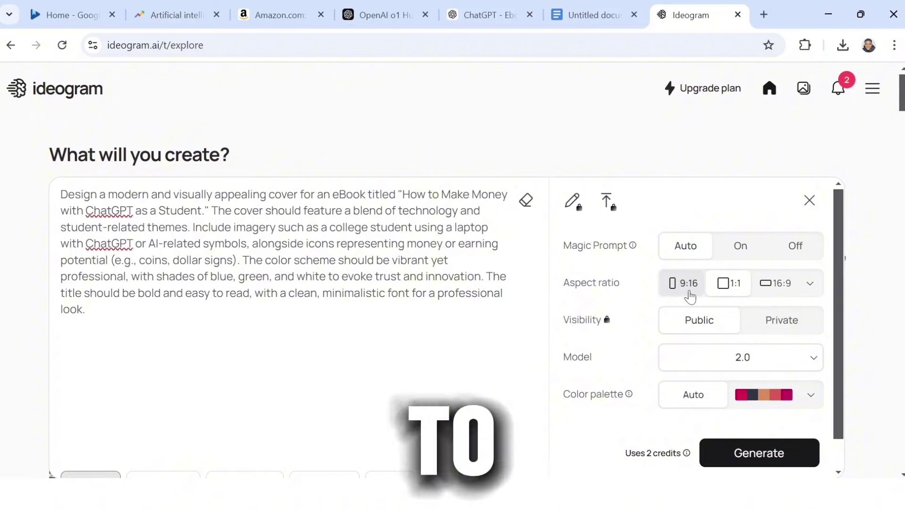
left_click(758, 460)
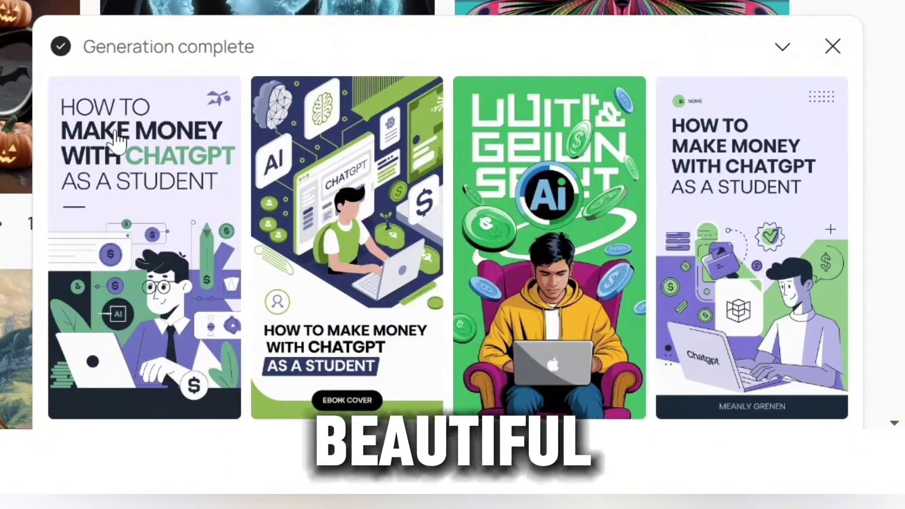
Select a generated cover in My images and download it as ideogram_download_2024-10-21.zip
left_click(141, 269)
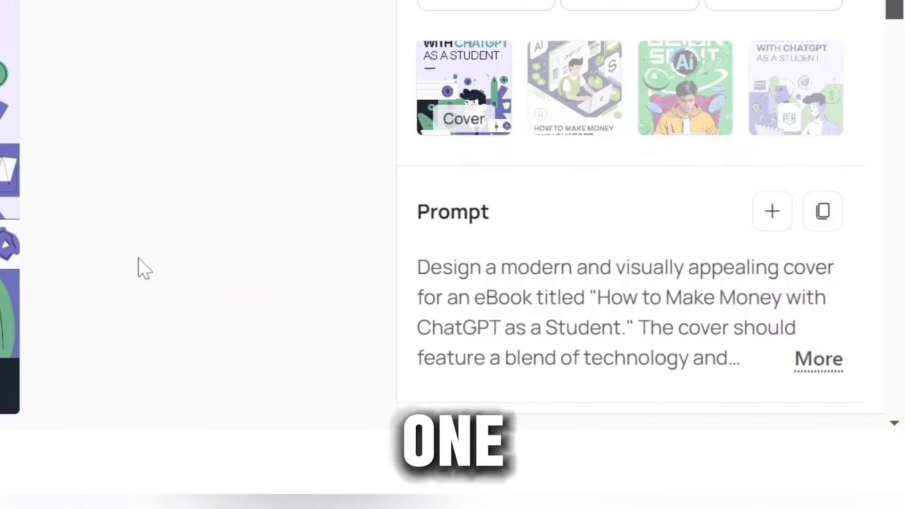
left_click(792, 93)
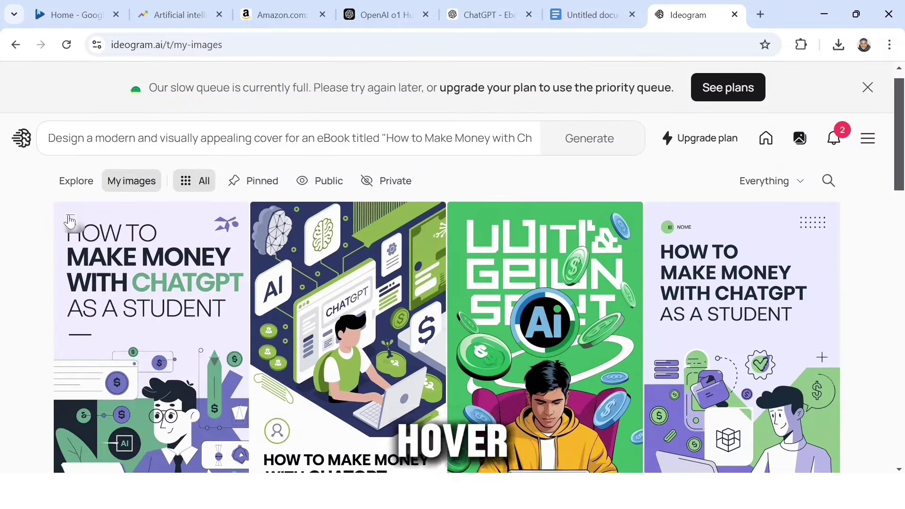
left_click(71, 219)
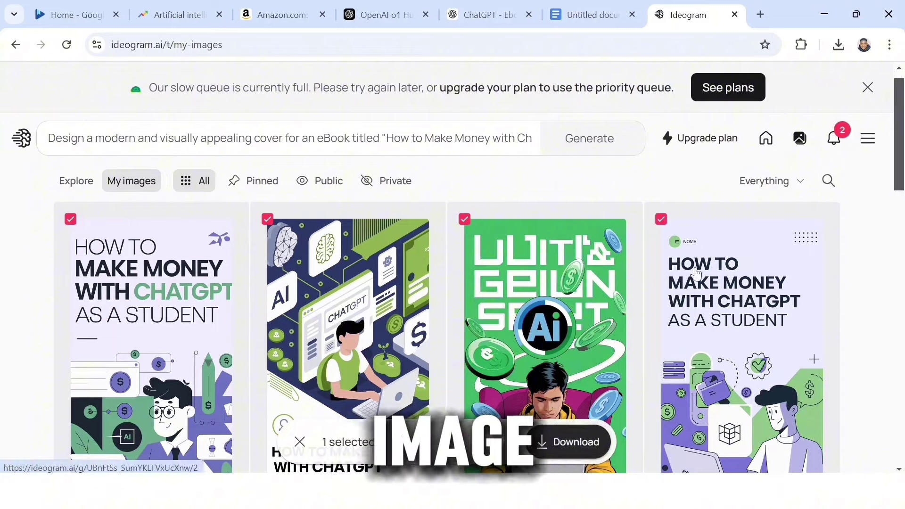
left_click_drag(902, 175, 901, 194)
left_click(563, 442)
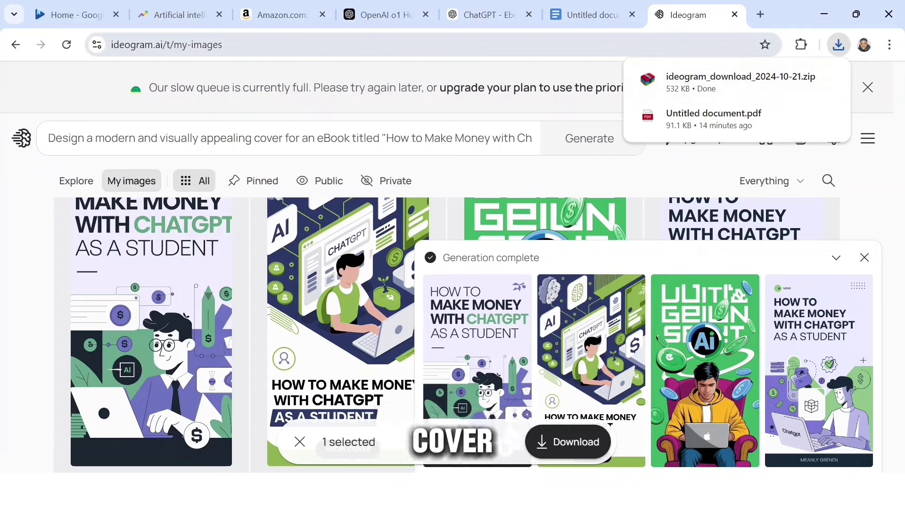
Add a new book to sell as an ebook on Google Play with a Google-generated GGKEY ID
left_click(57, 15)
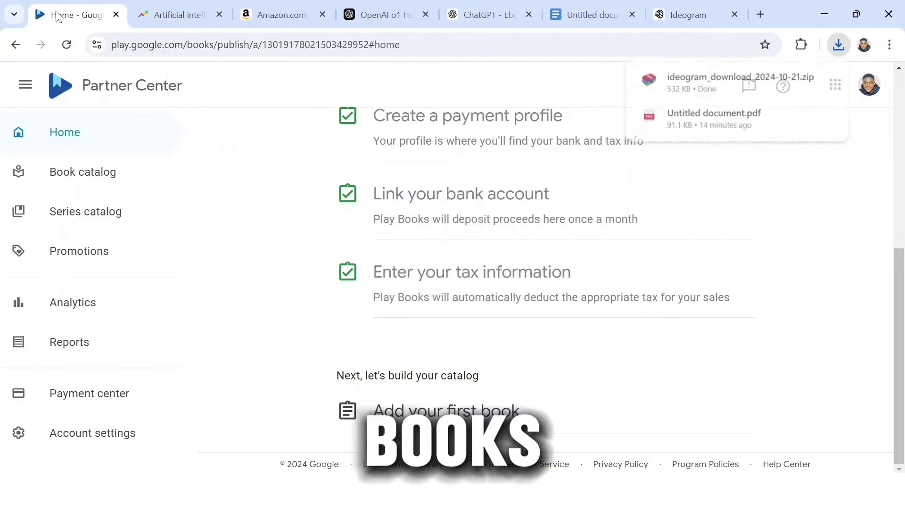
left_click(461, 418)
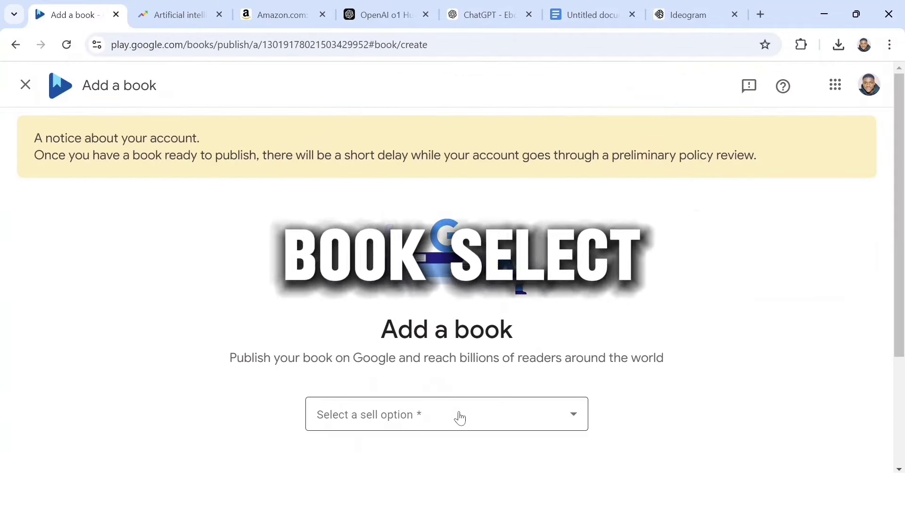
scroll(459, 417, "down", 2)
left_click(556, 335)
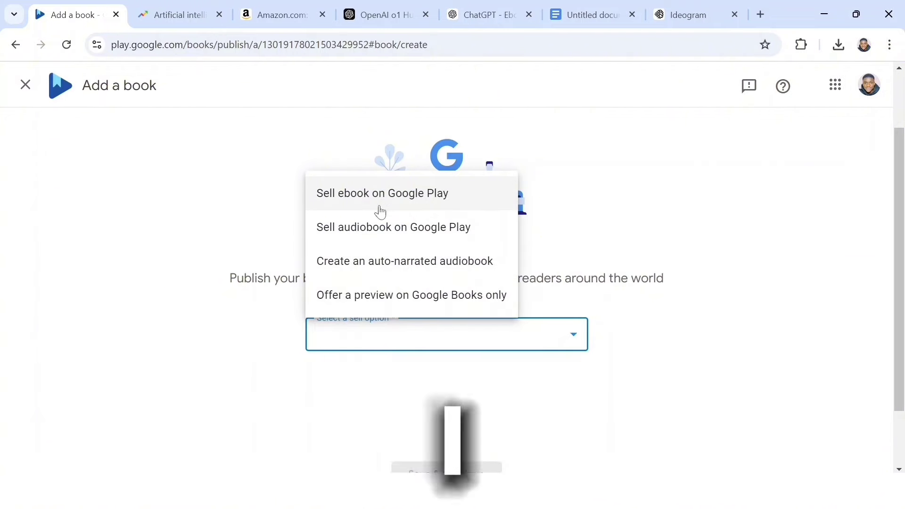
left_click(421, 198)
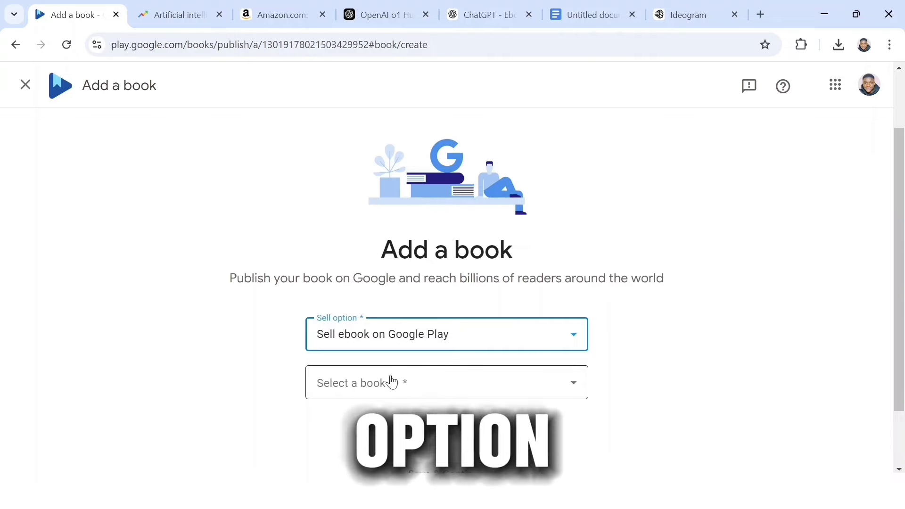
left_click(438, 380)
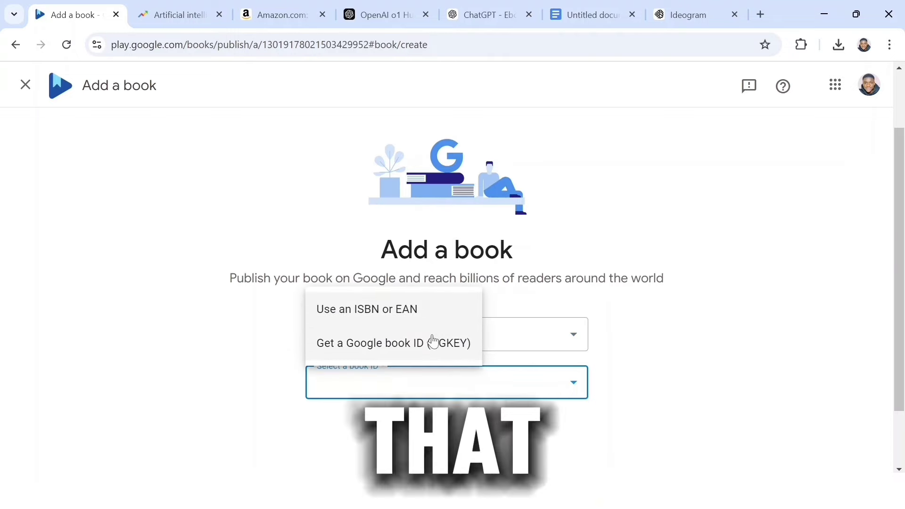
left_click(425, 347)
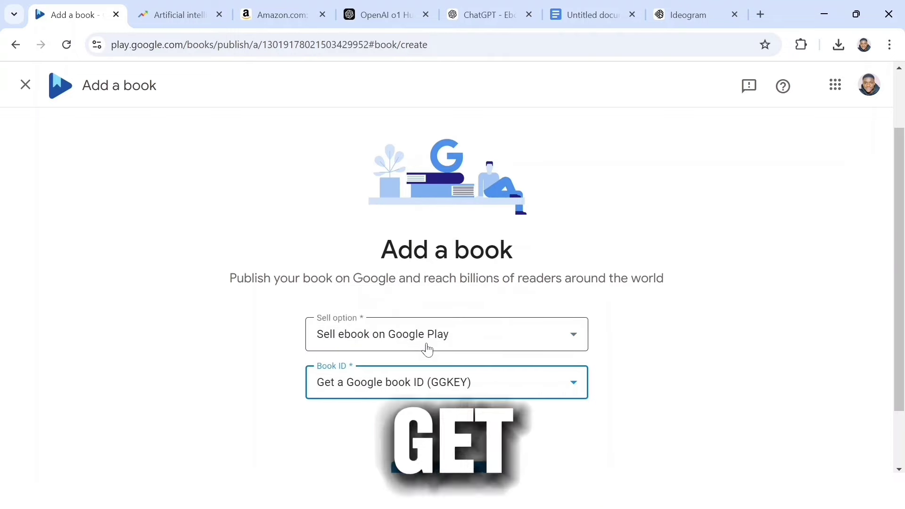
scroll(903, 344, "down", 2)
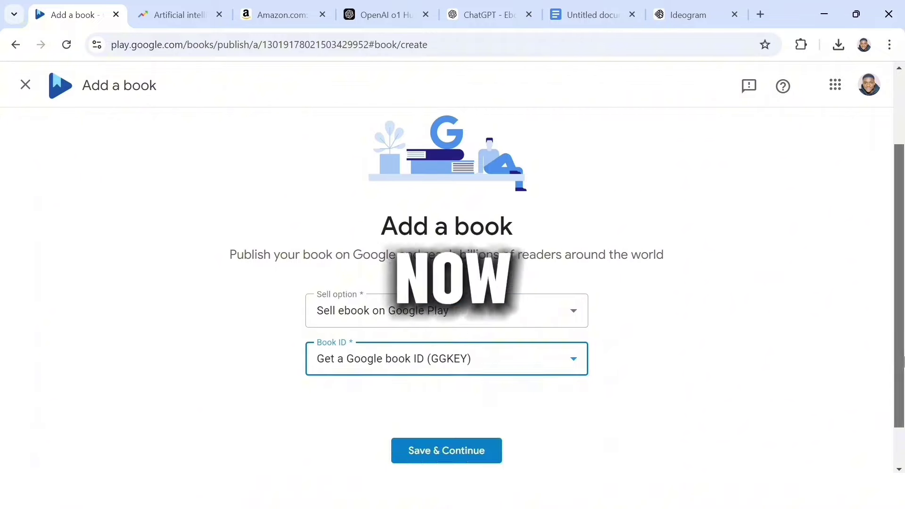
left_click(473, 448)
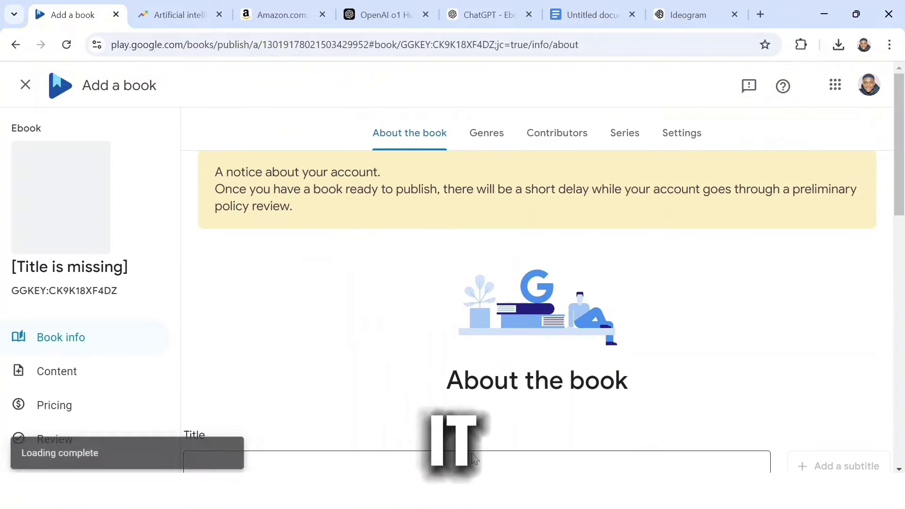
Copy the book title from the ebook draft and paste it into the Title field
scroll(538, 302, "down", 15)
scroll(263, 207, "up", 10)
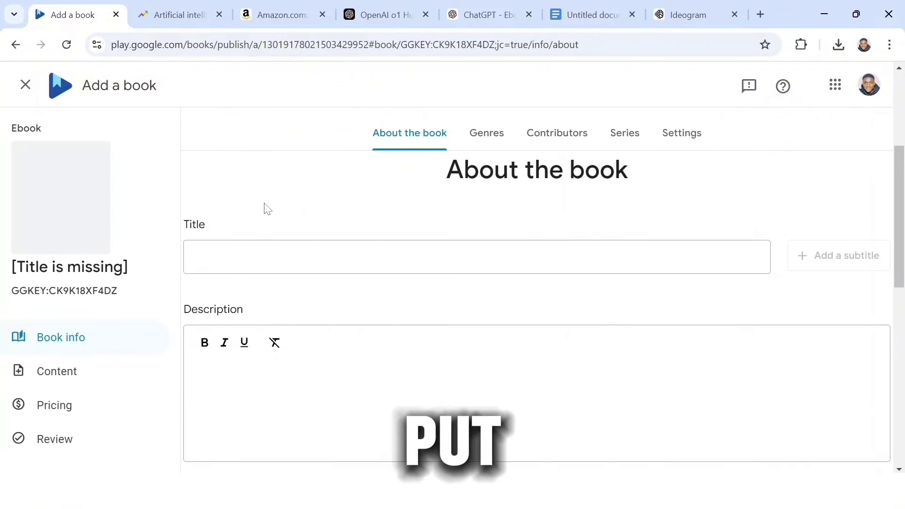
left_click(590, 14)
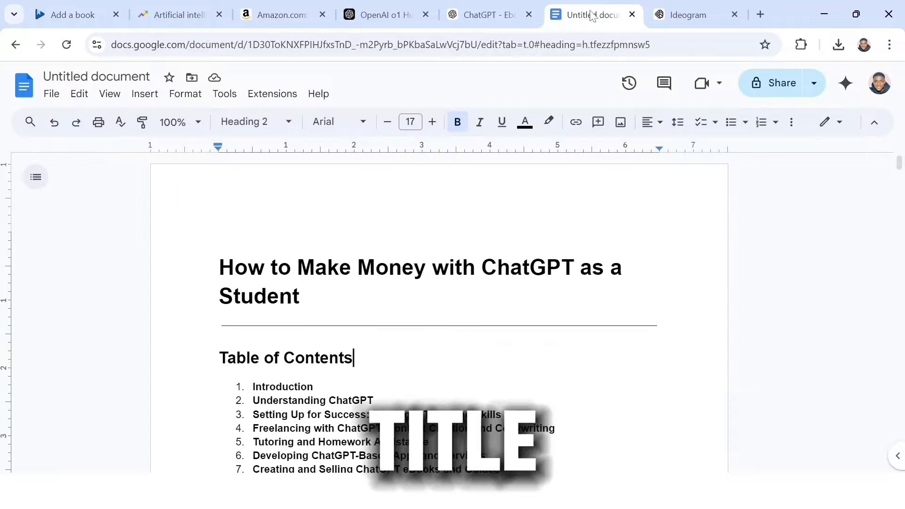
left_click(299, 297)
left_click(75, 15)
left_click(472, 257)
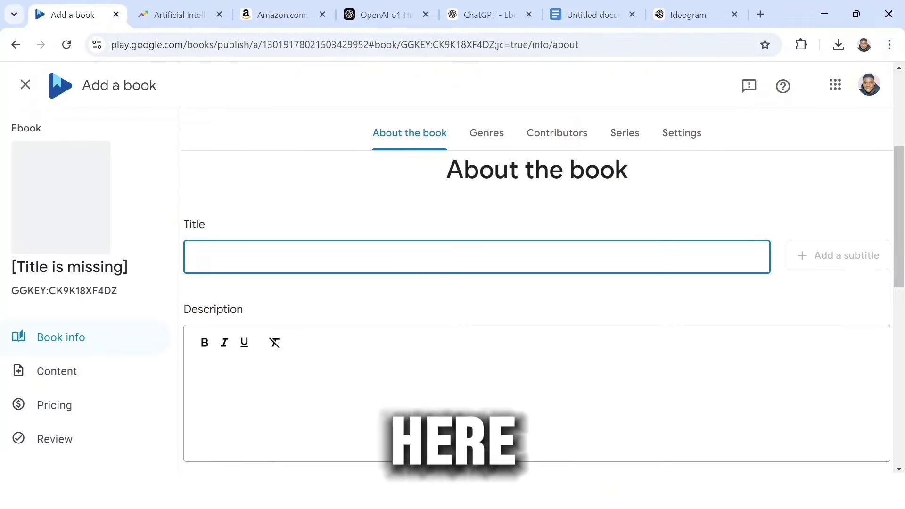
key("ctrl+v")
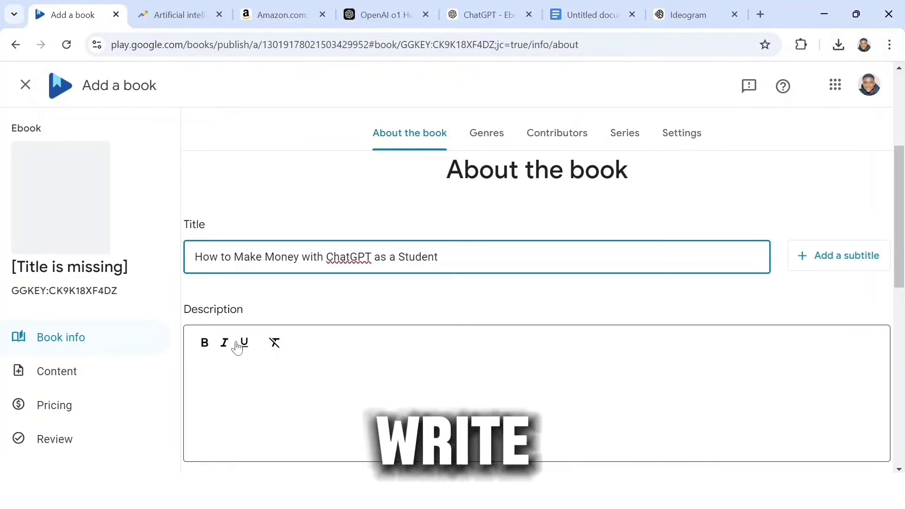
Paste the ebook text as the description and set the release date to 21 October 2024
left_click(590, 15)
left_click_drag(218, 249, 452, 375)
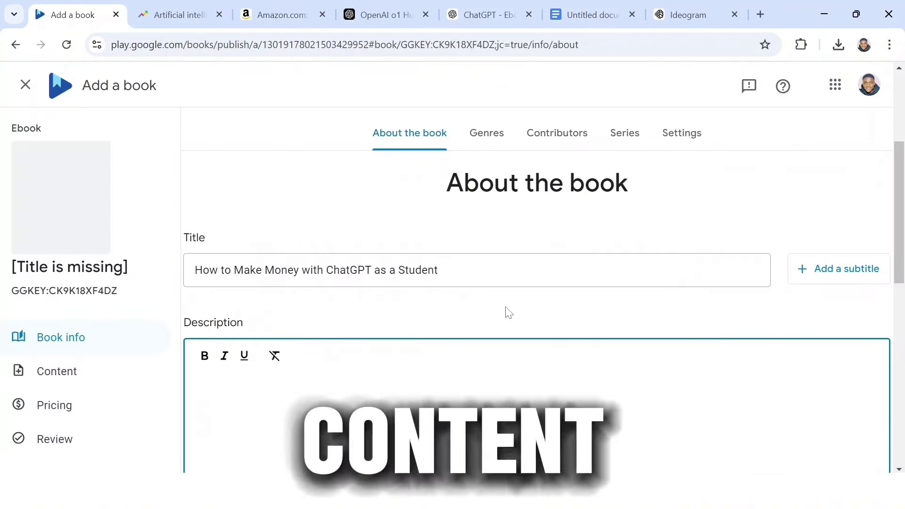
key("ctrl+v")
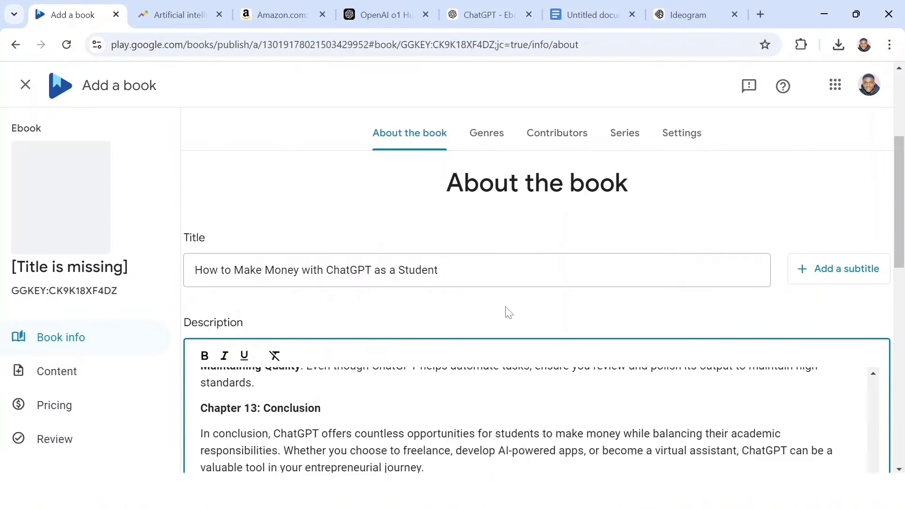
scroll(507, 313, "down", 10)
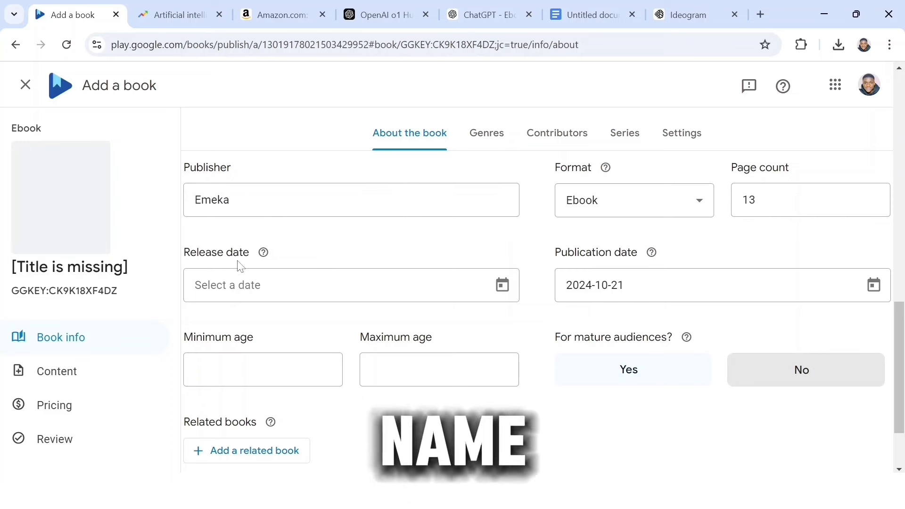
left_click(502, 285)
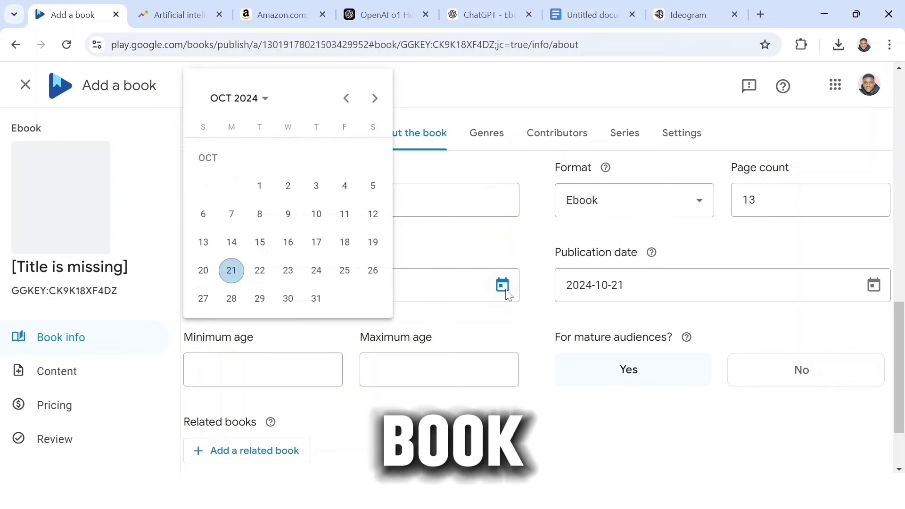
left_click(231, 270)
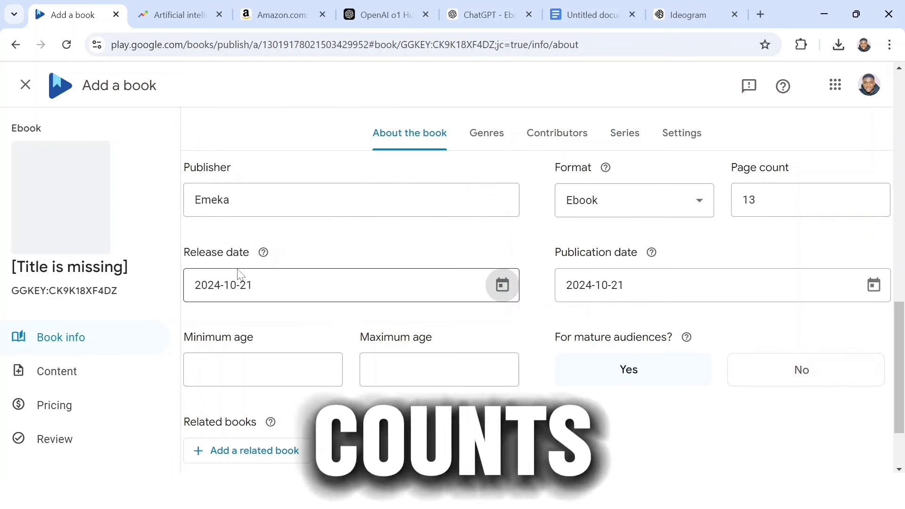
Set the reader age range to 14 minimum and 18 maximum
left_click(263, 370)
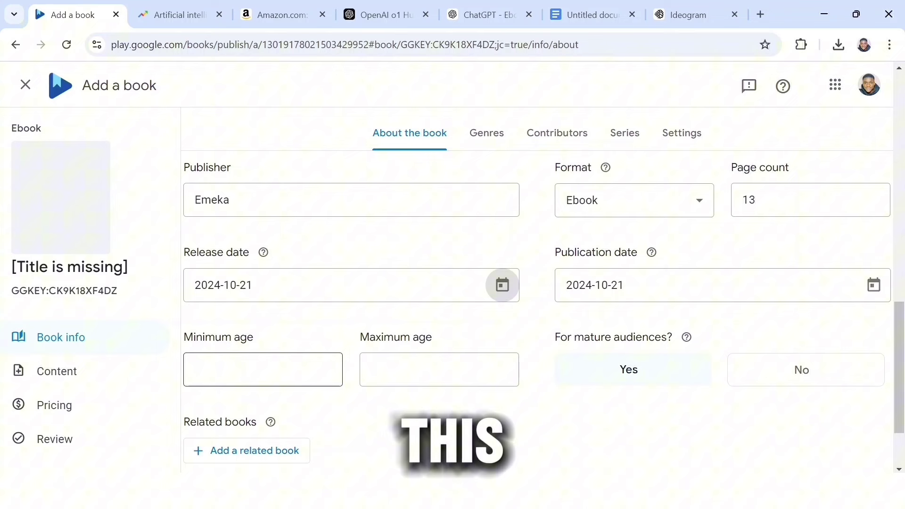
left_click(241, 362)
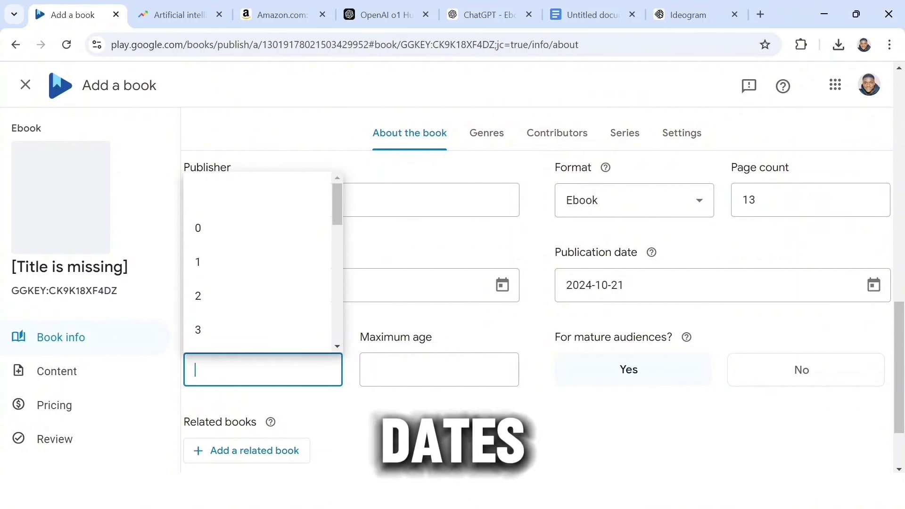
type("1")
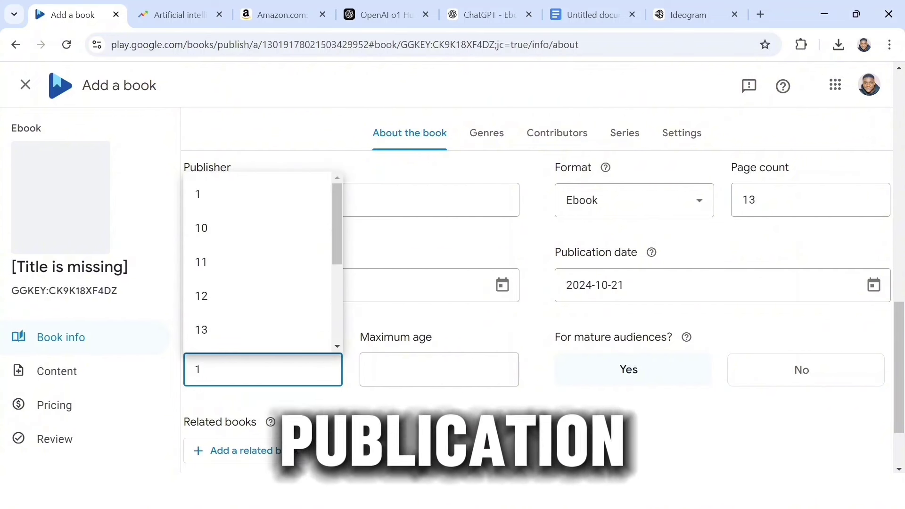
type("4")
left_click(214, 419)
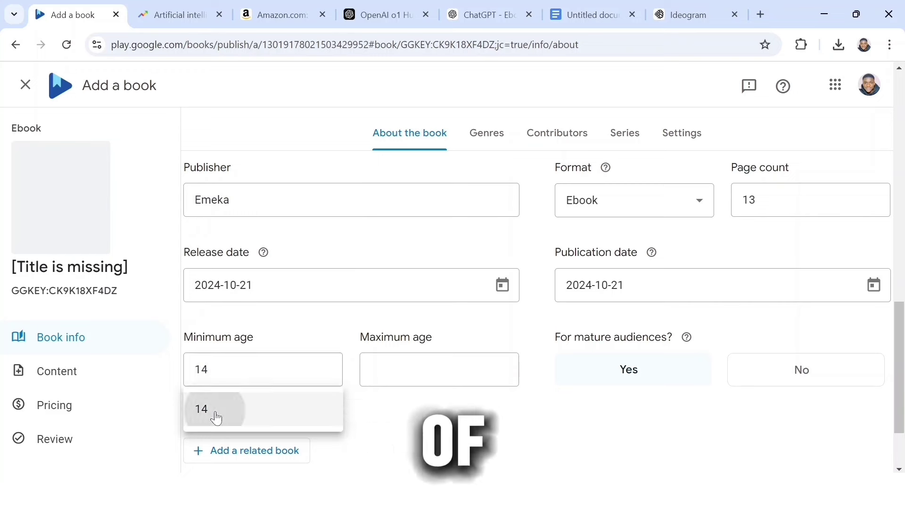
left_click(410, 362)
type("18")
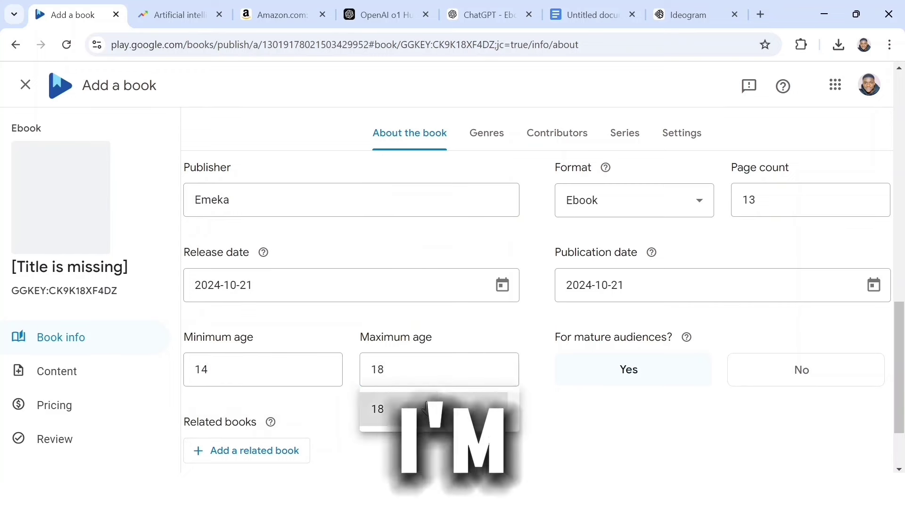
left_click(428, 406)
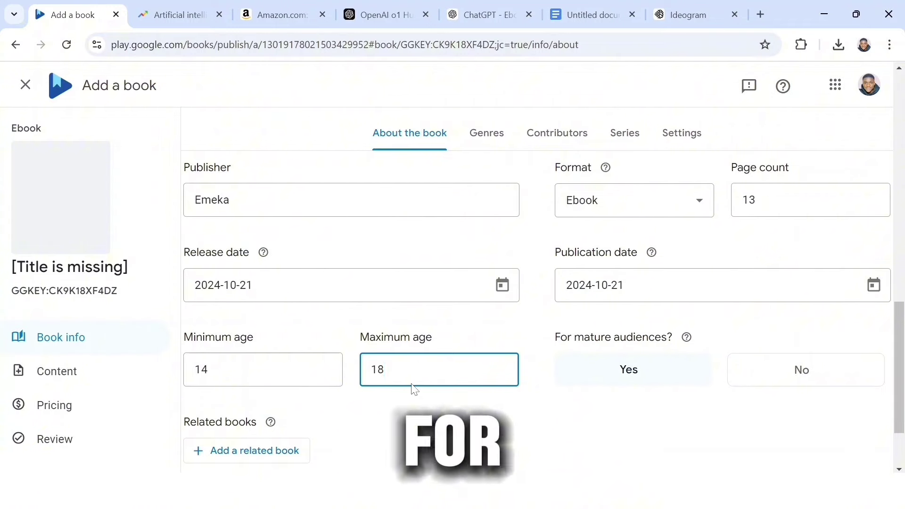
left_click(524, 430)
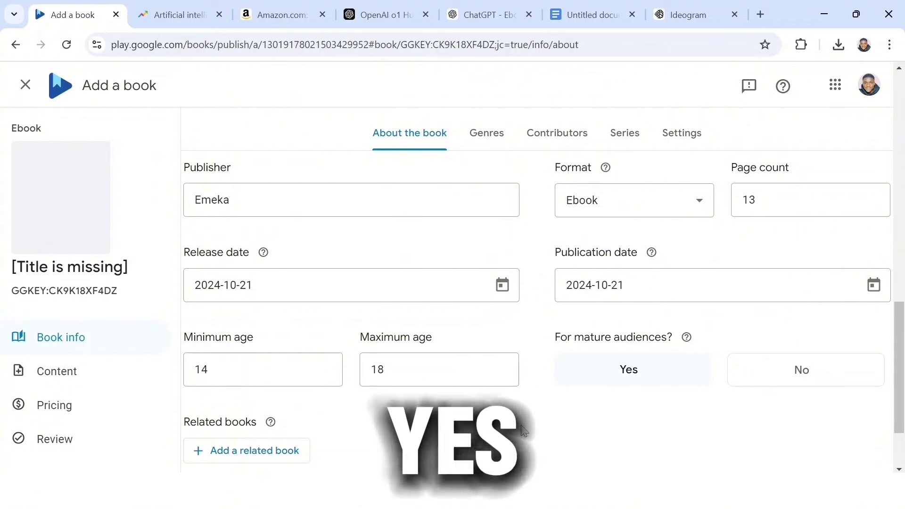
scroll(523, 430, "down", 2)
Save the book details, choose the BISAC genre Antiques & Collectibles / Art, and continue
left_click(612, 399)
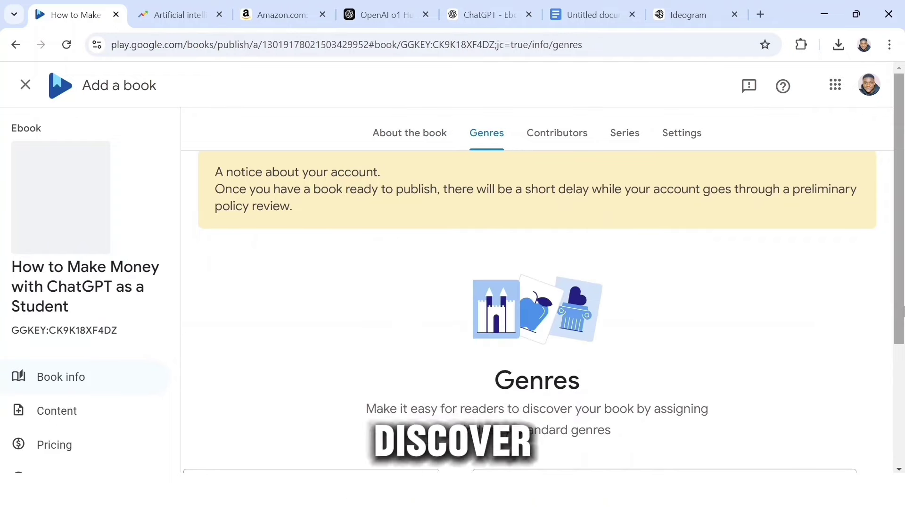
left_click_drag(903, 311, 903, 420)
left_click(543, 303)
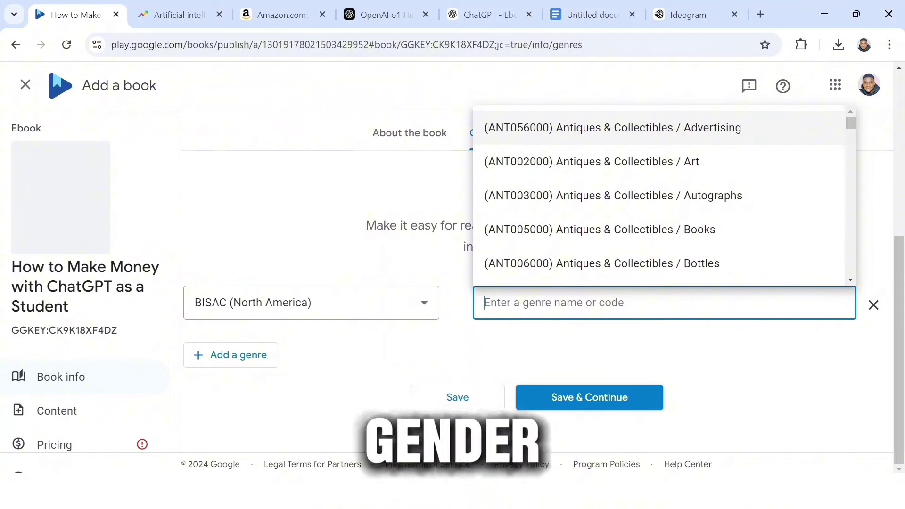
left_click(713, 162)
left_click(580, 399)
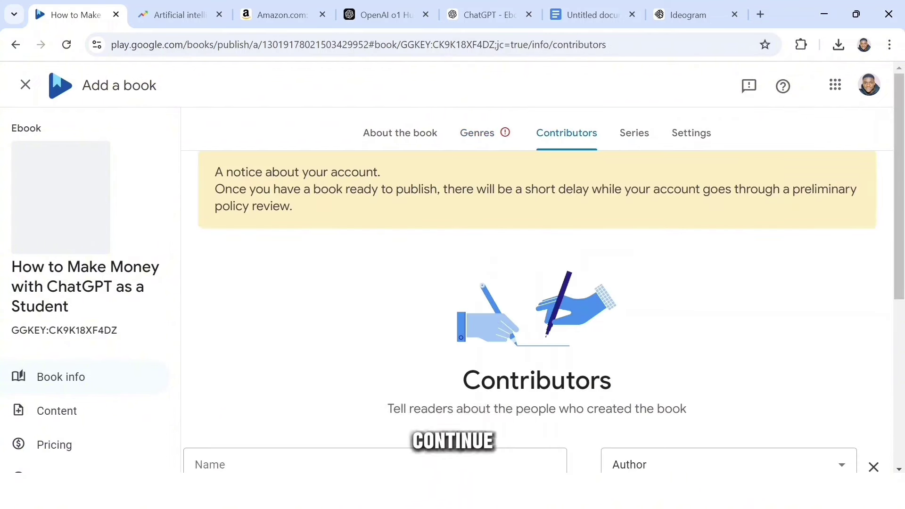
Save an Author contributor with the bio 'An Entrepreneur, who is passionate about improving his Financial status'
left_click_drag(901, 264, 904, 354)
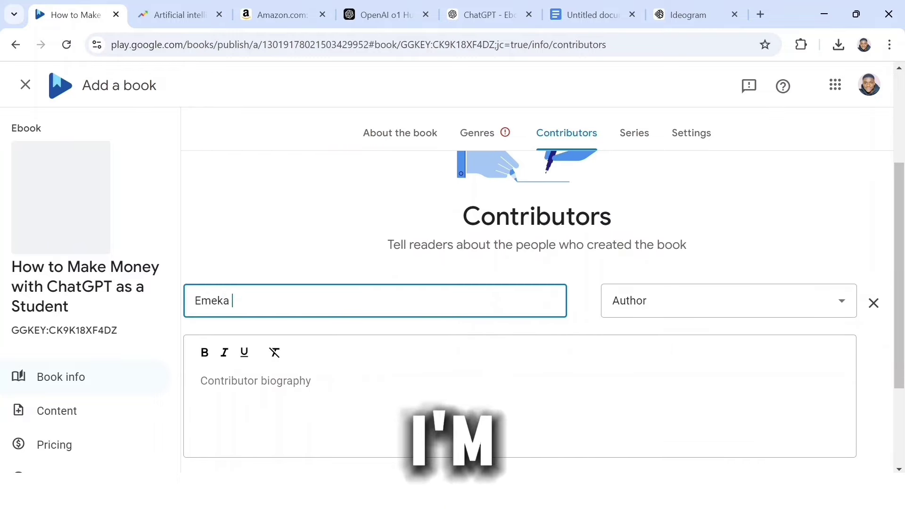
left_click(674, 310)
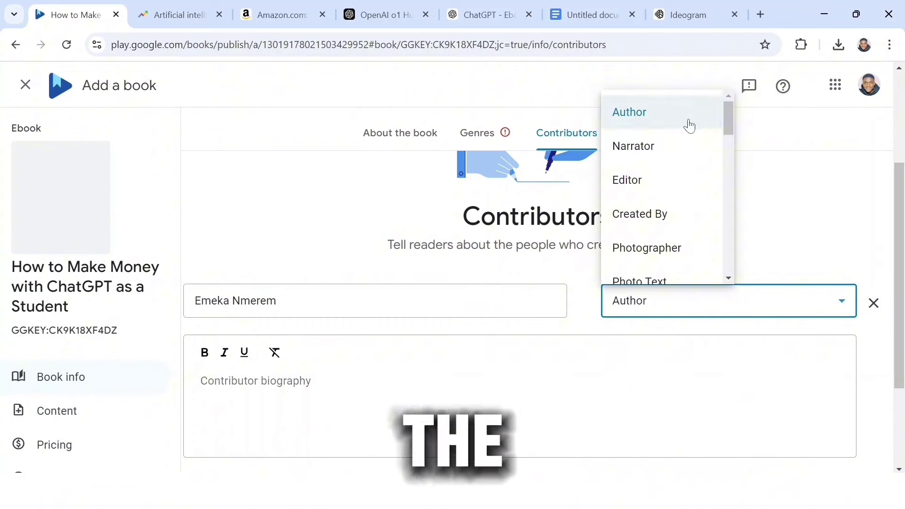
left_click(689, 126)
left_click_drag(904, 232, 904, 272)
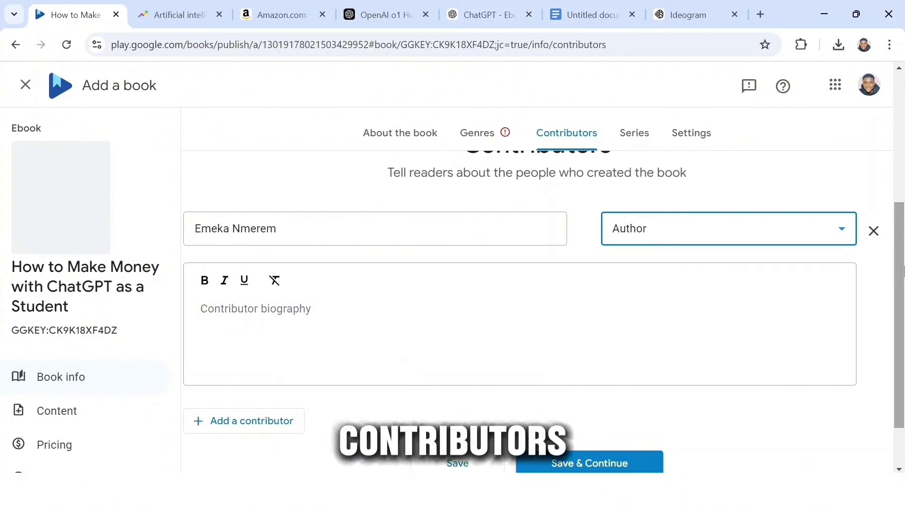
left_click(519, 330)
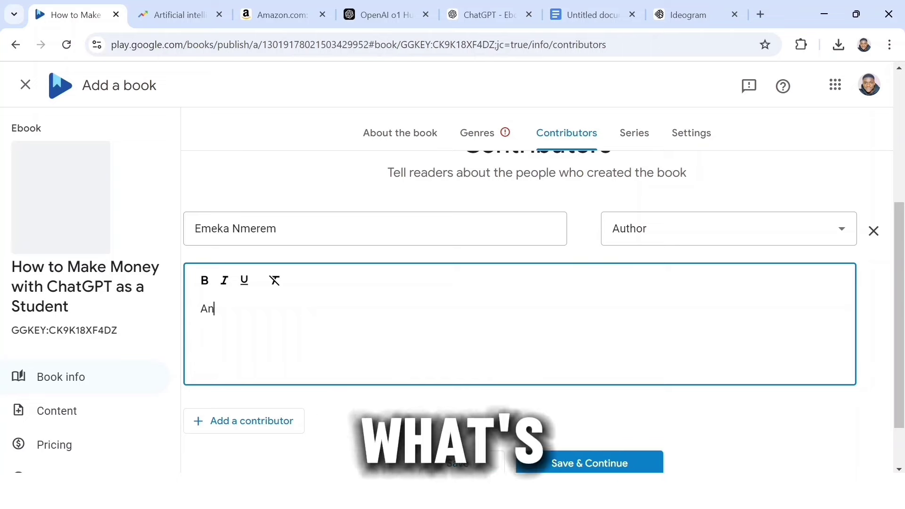
type("An Entrepreneur, who is passionate about improving his Financial status")
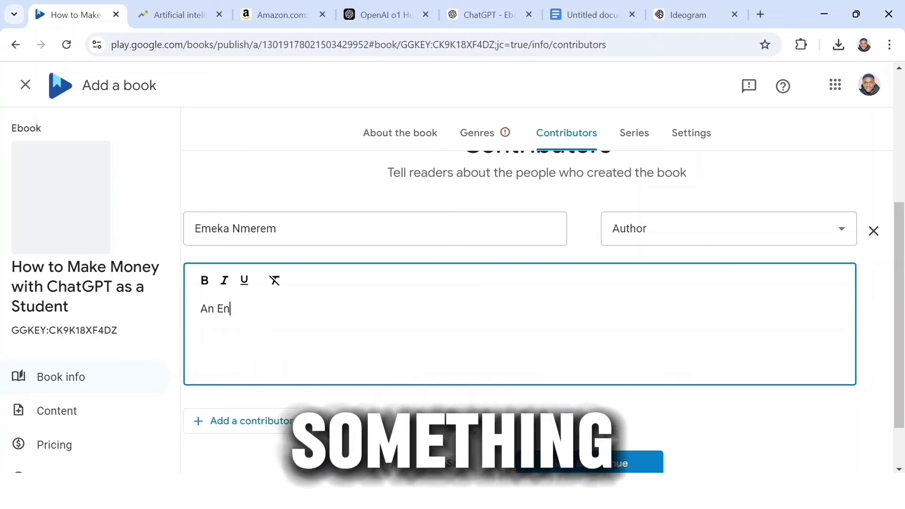
scroll(651, 404, "down", 1)
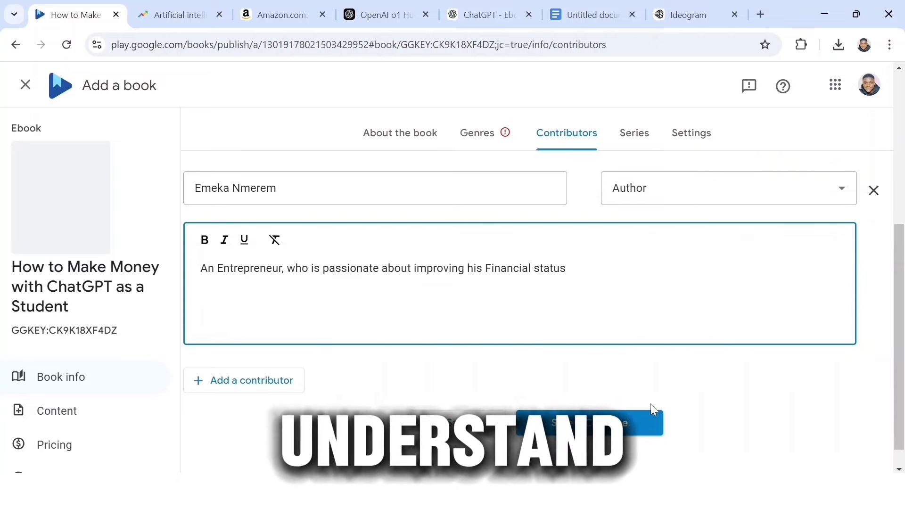
left_click(594, 424)
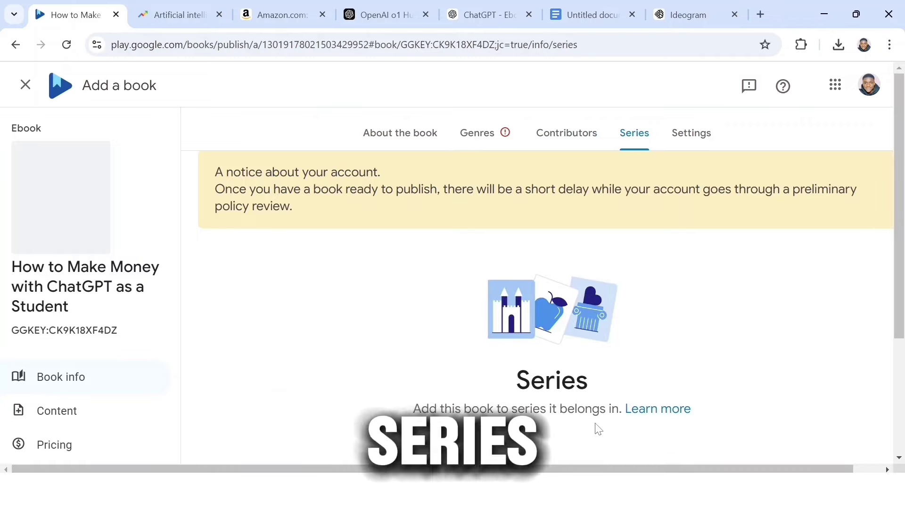
Skip the Series step, leaving the book outside any series
left_click_drag(904, 264, 903, 361)
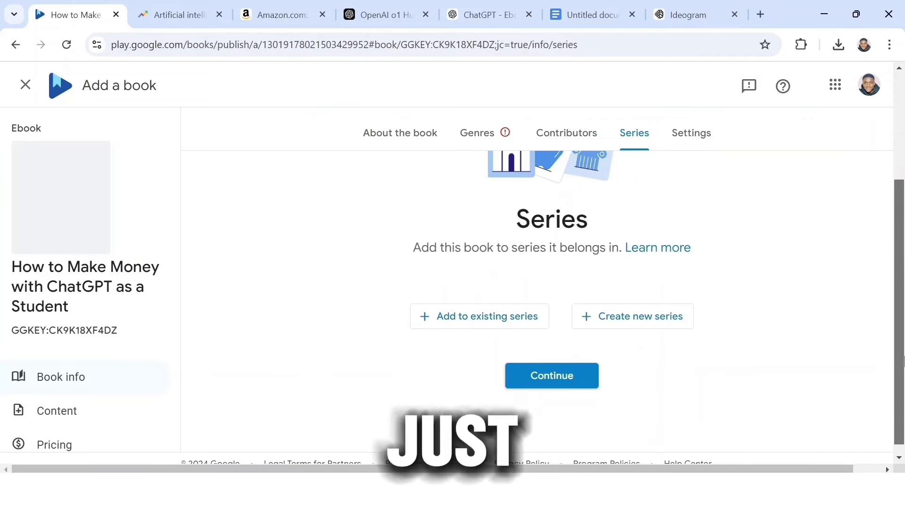
left_click(553, 380)
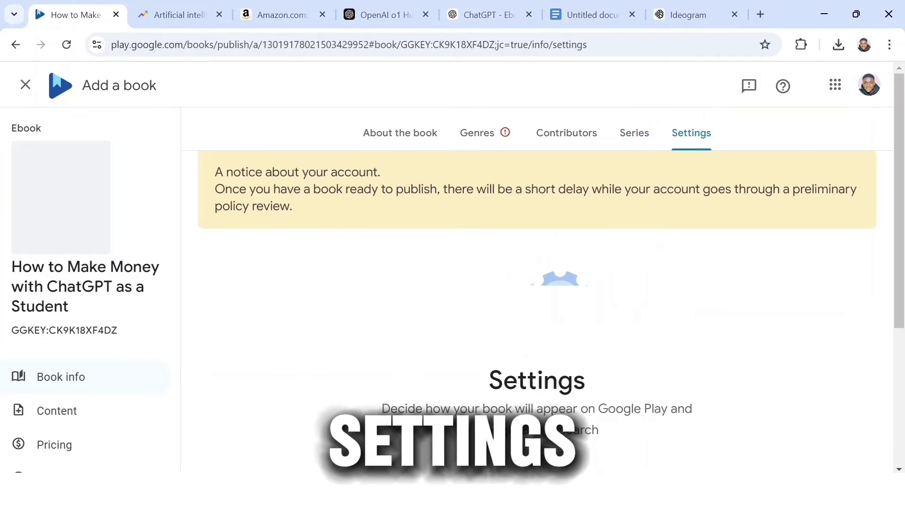
scroll(587, 401, "down", 5)
Save the default settings and upload the ebook PDF as the book content
left_click(600, 402)
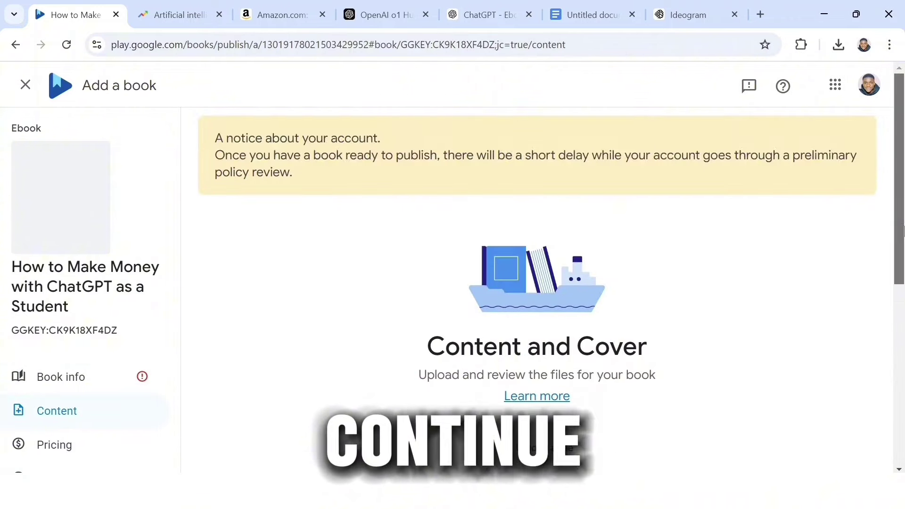
left_click_drag(904, 229, 903, 295)
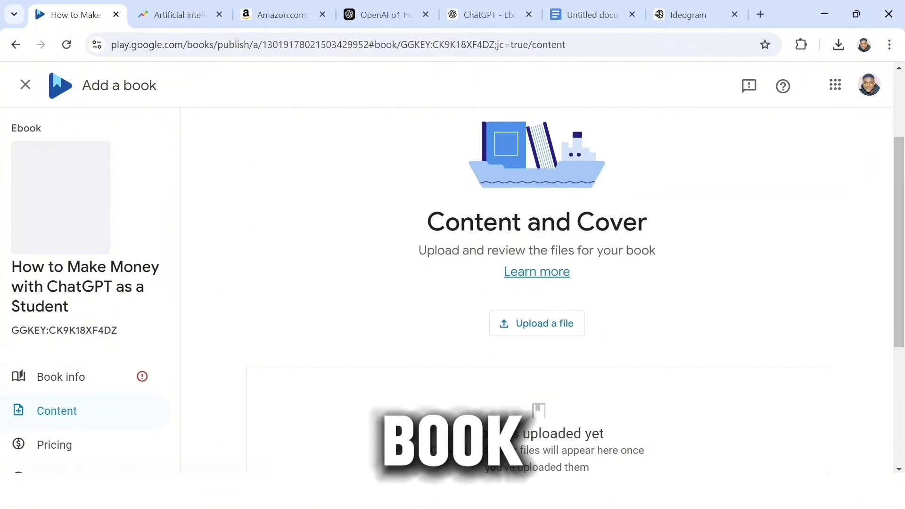
scroll(552, 323, "down", 1)
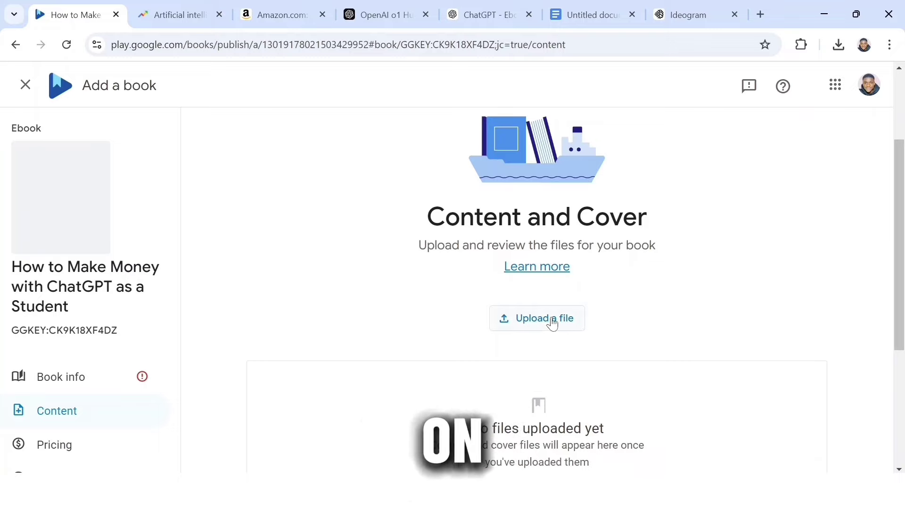
left_click(554, 321)
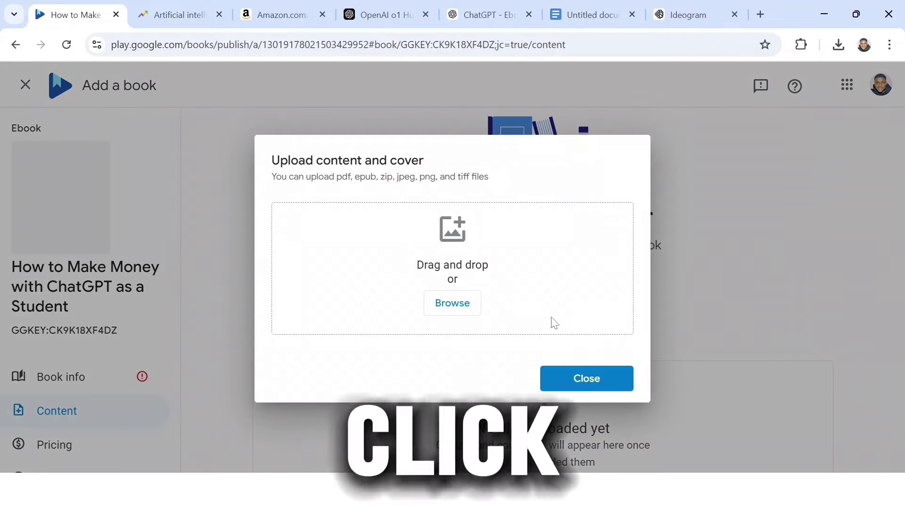
left_click(453, 303)
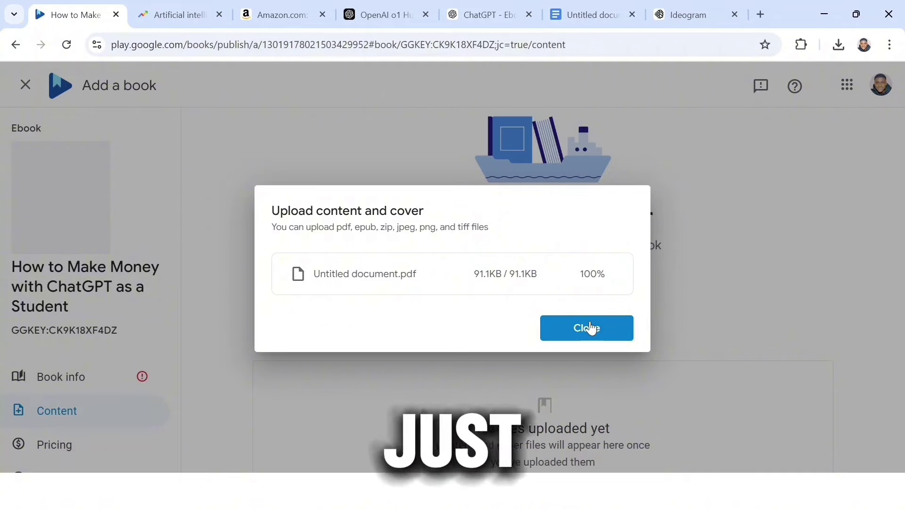
left_click(591, 329)
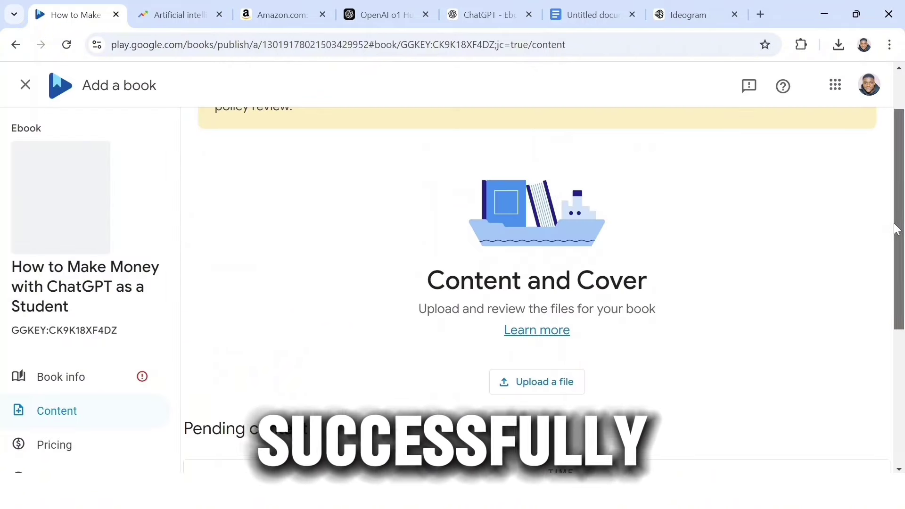
Upload the cover zip file and continue to the pricing step
left_click(547, 383)
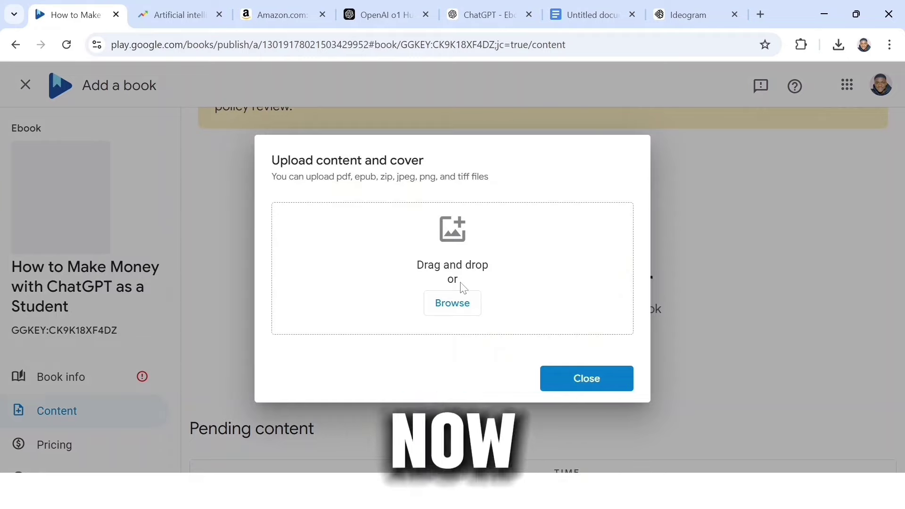
left_click(461, 303)
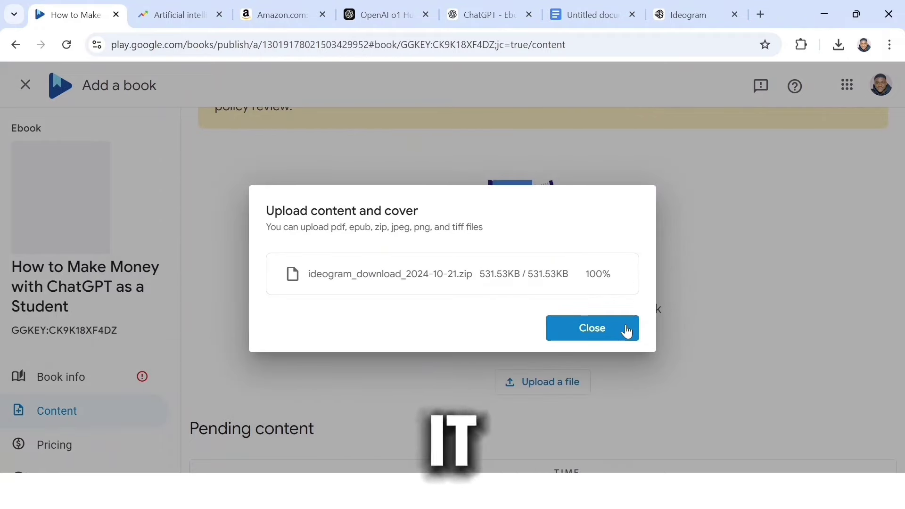
left_click(626, 330)
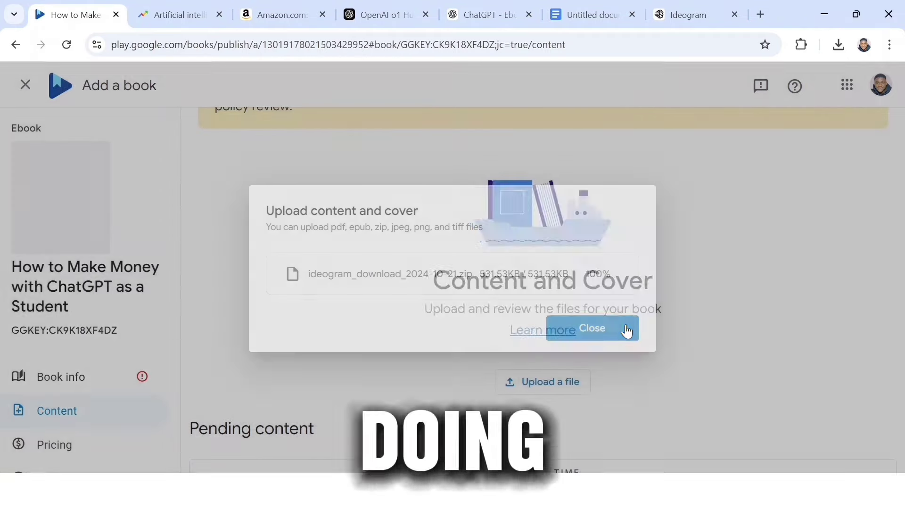
scroll(537, 283, "down", 2)
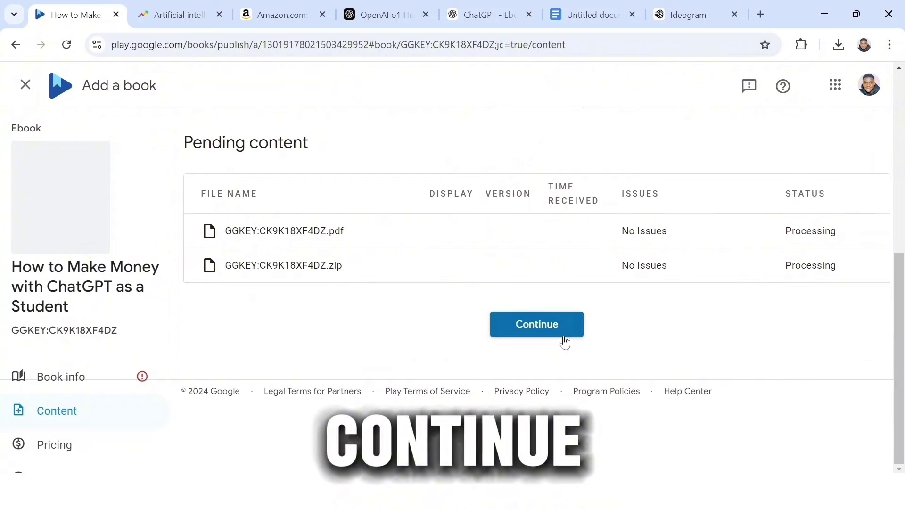
left_click(535, 324)
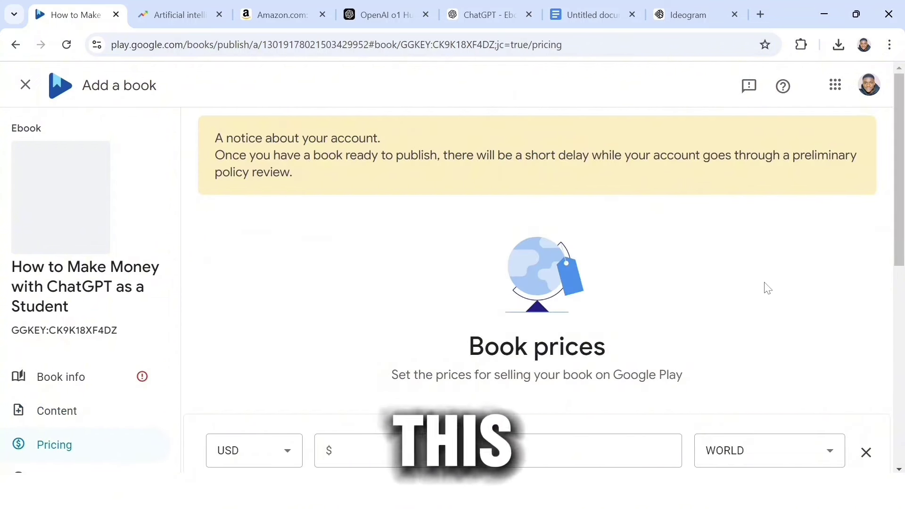
Enter a 12.50 USD list price for WORLD and save
scroll(538, 283, "down", 5)
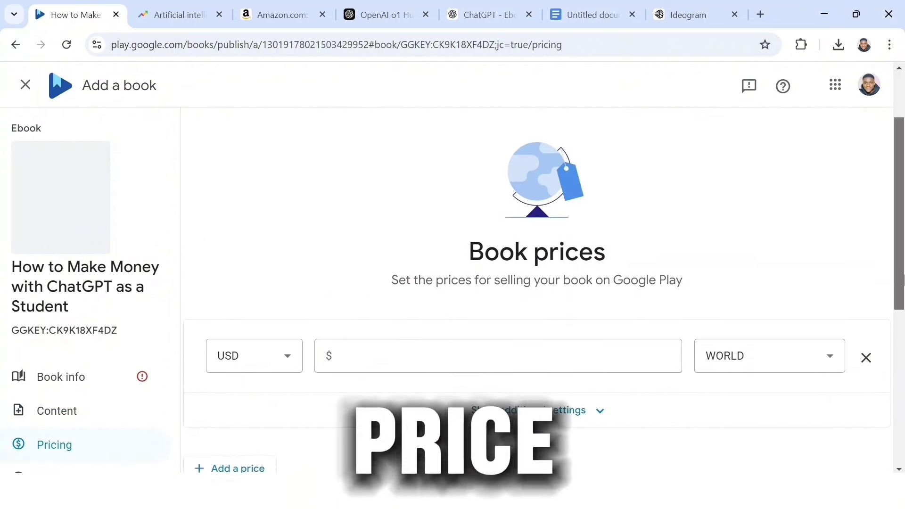
left_click(364, 201)
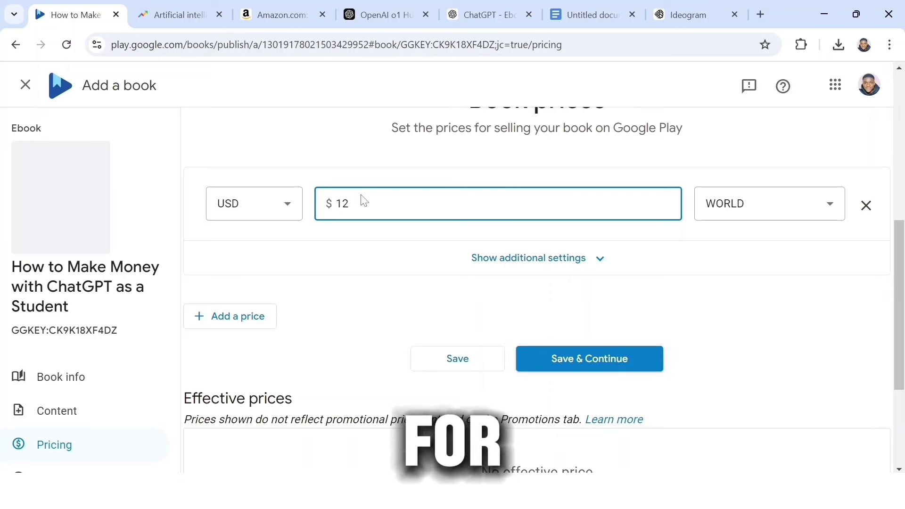
left_click(607, 361)
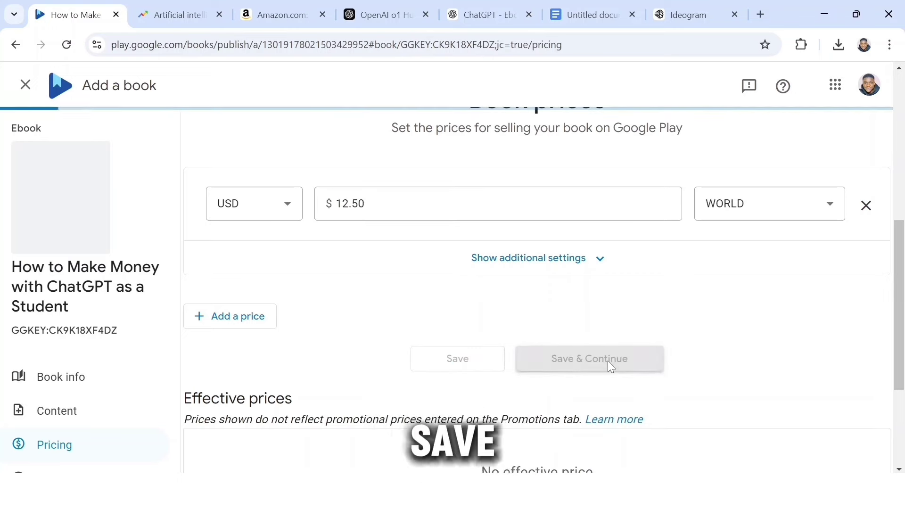
Publish the ebook to Google Play and Google Books and close the Congratulations dialog
scroll(902, 272, "down", 5)
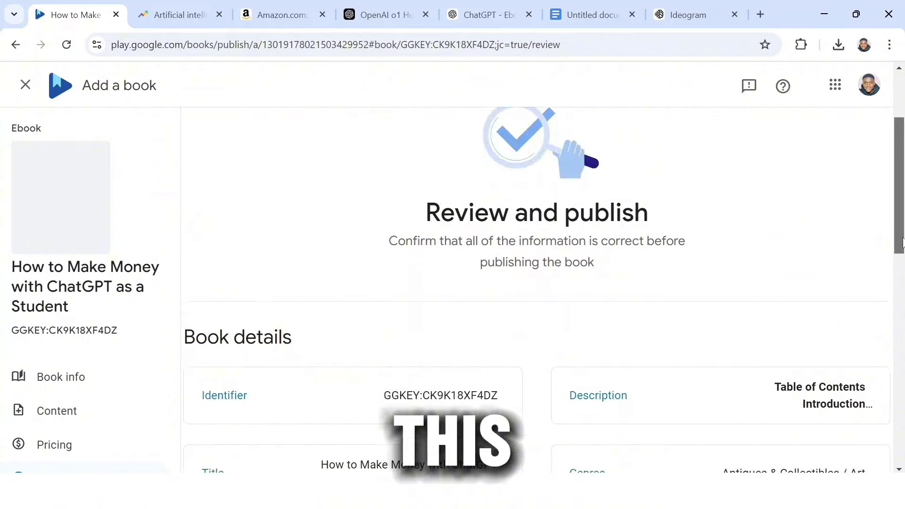
scroll(903, 273, "down", 10)
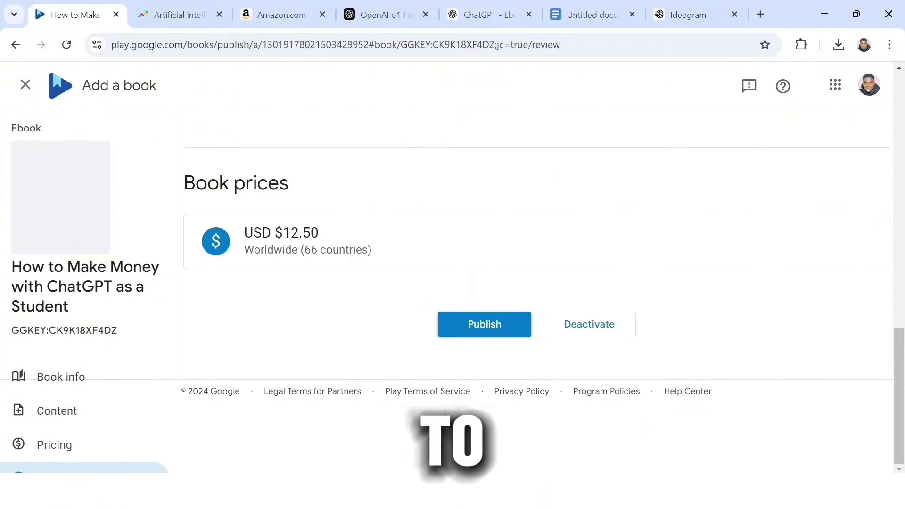
left_click(474, 332)
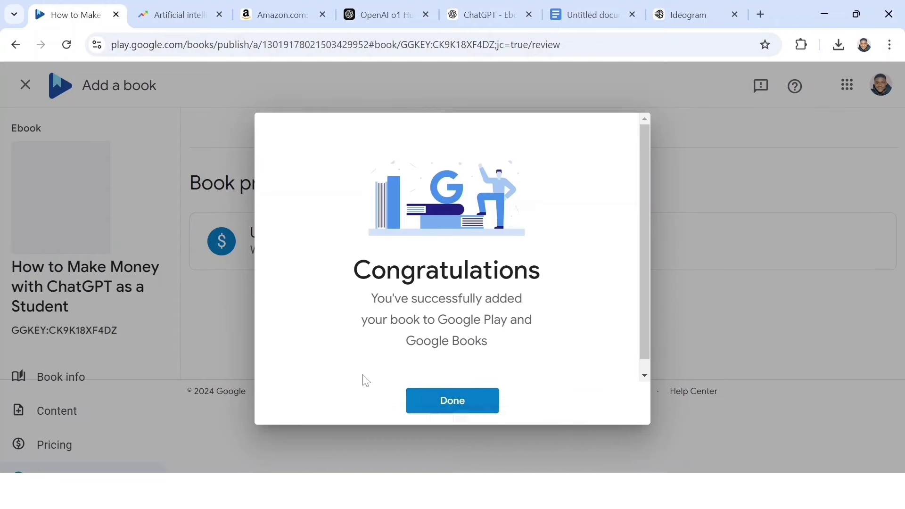
left_click(496, 405)
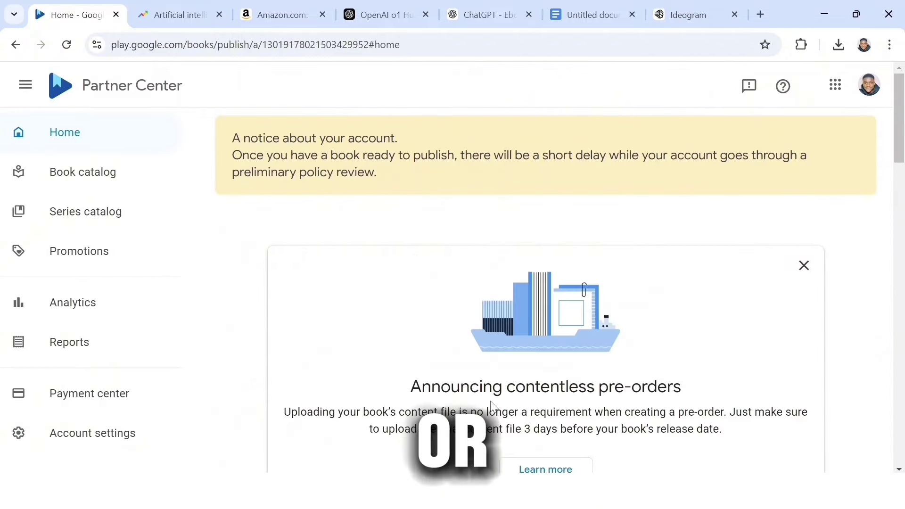
scroll(661, 225, "down", 5)
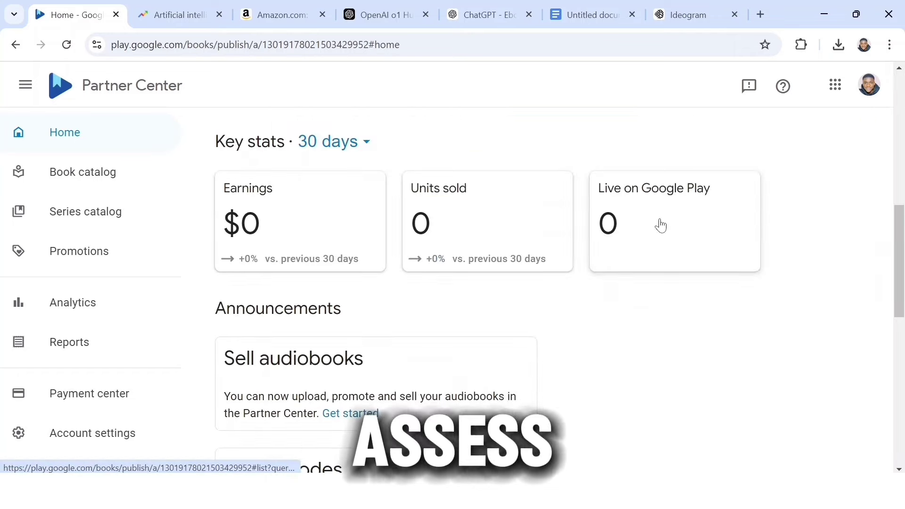
left_click_drag(901, 273, 902, 422)
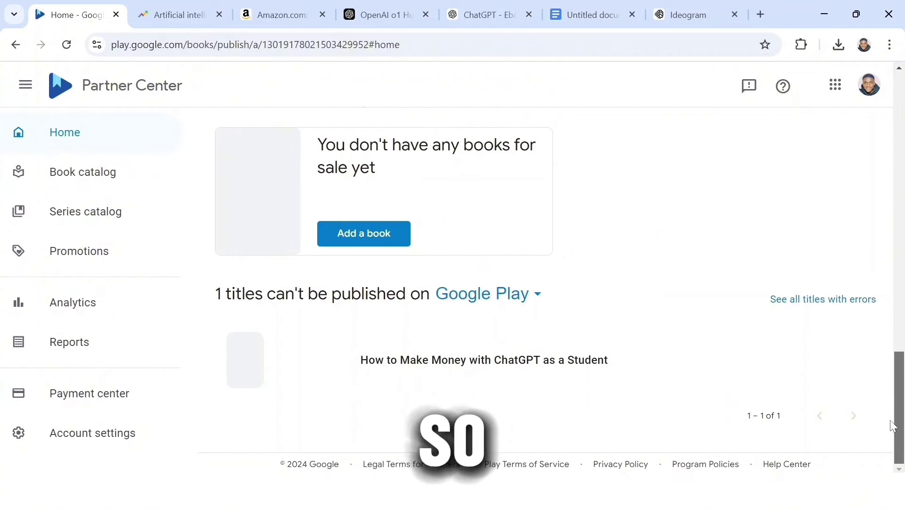
left_click_drag(901, 424, 902, 202)
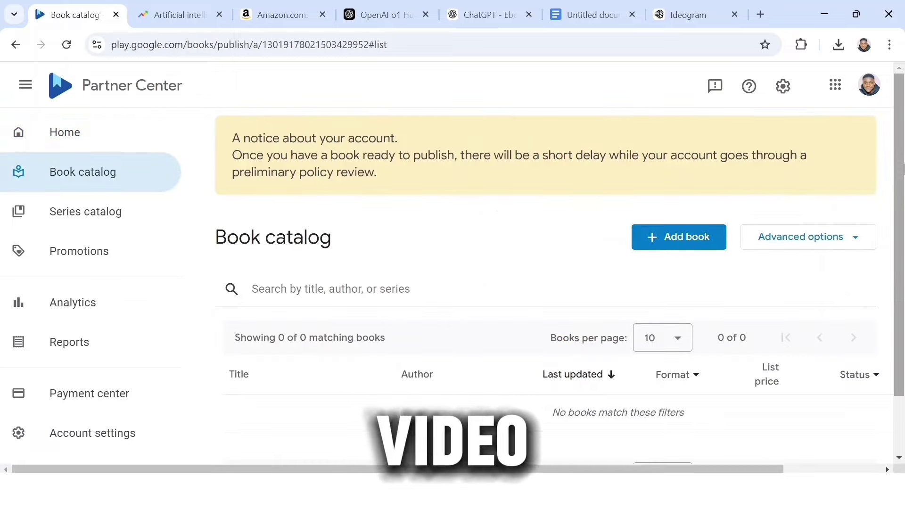
left_click_drag(903, 167, 904, 224)
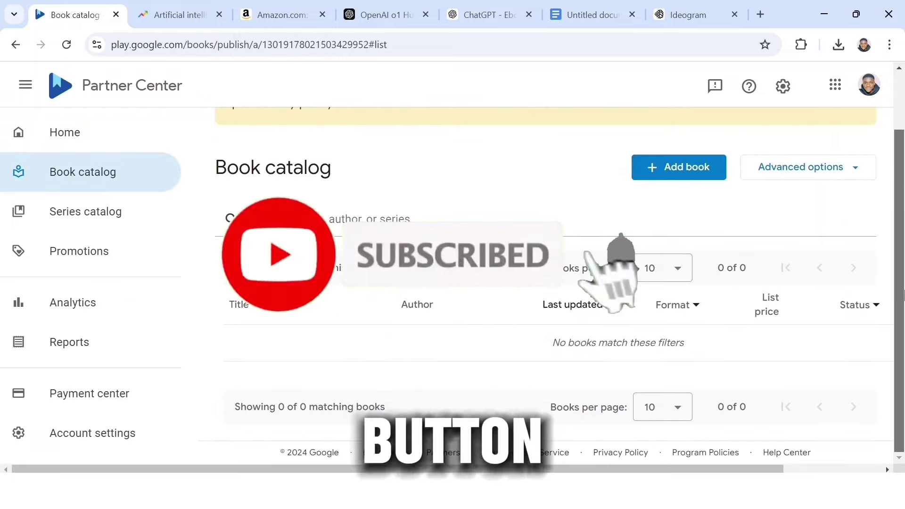
left_click_drag(903, 294, 903, 240)
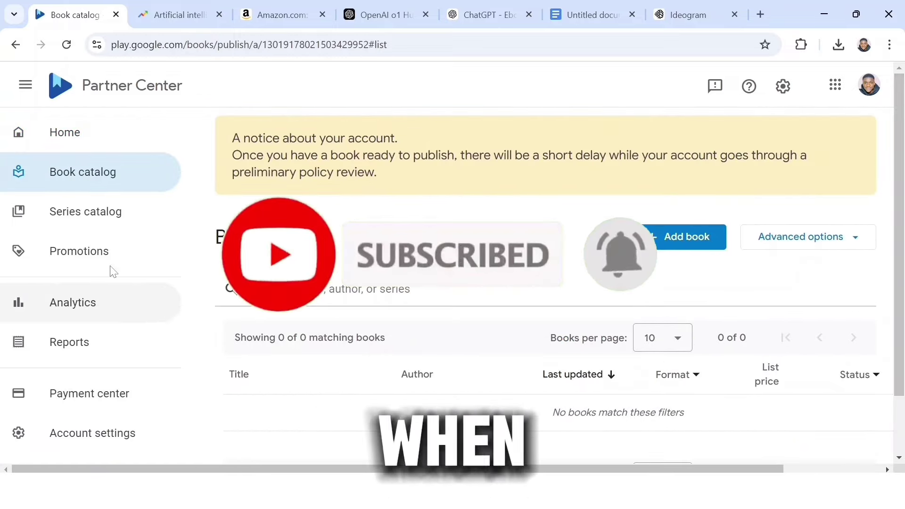
left_click(93, 229)
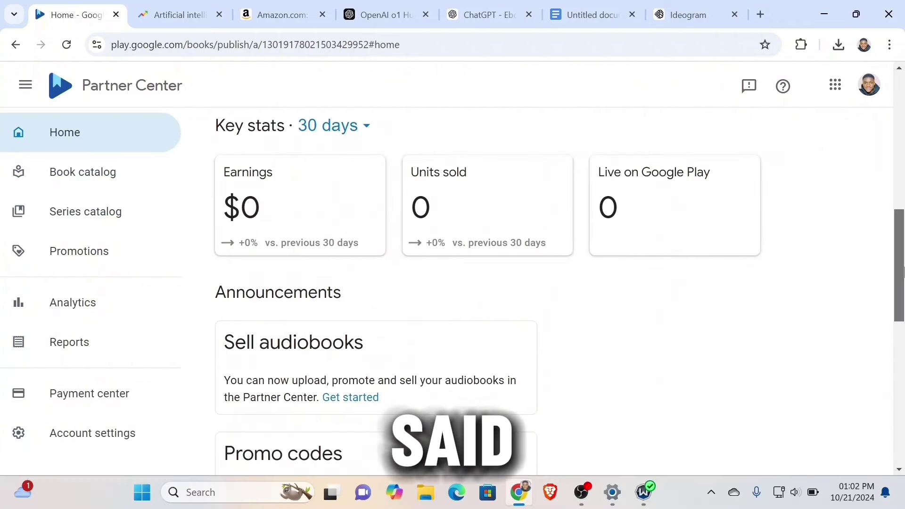
left_click_drag(903, 284, 903, 434)
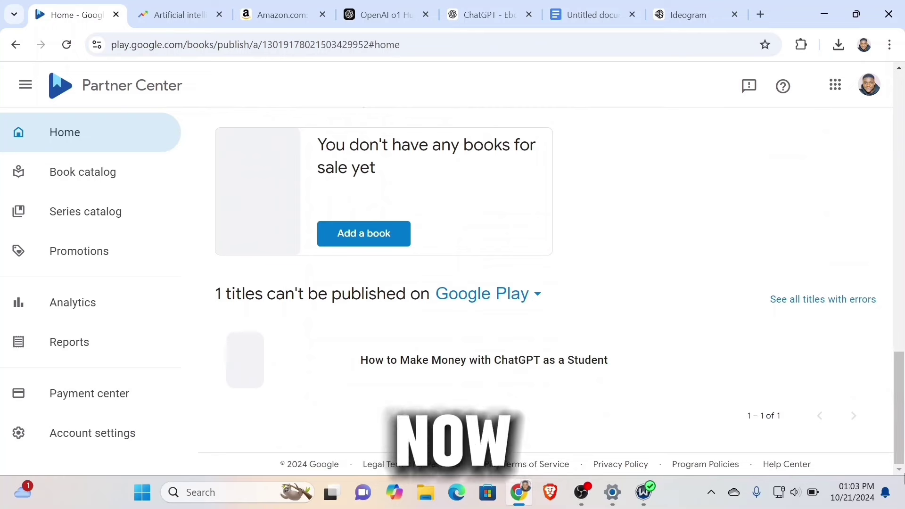